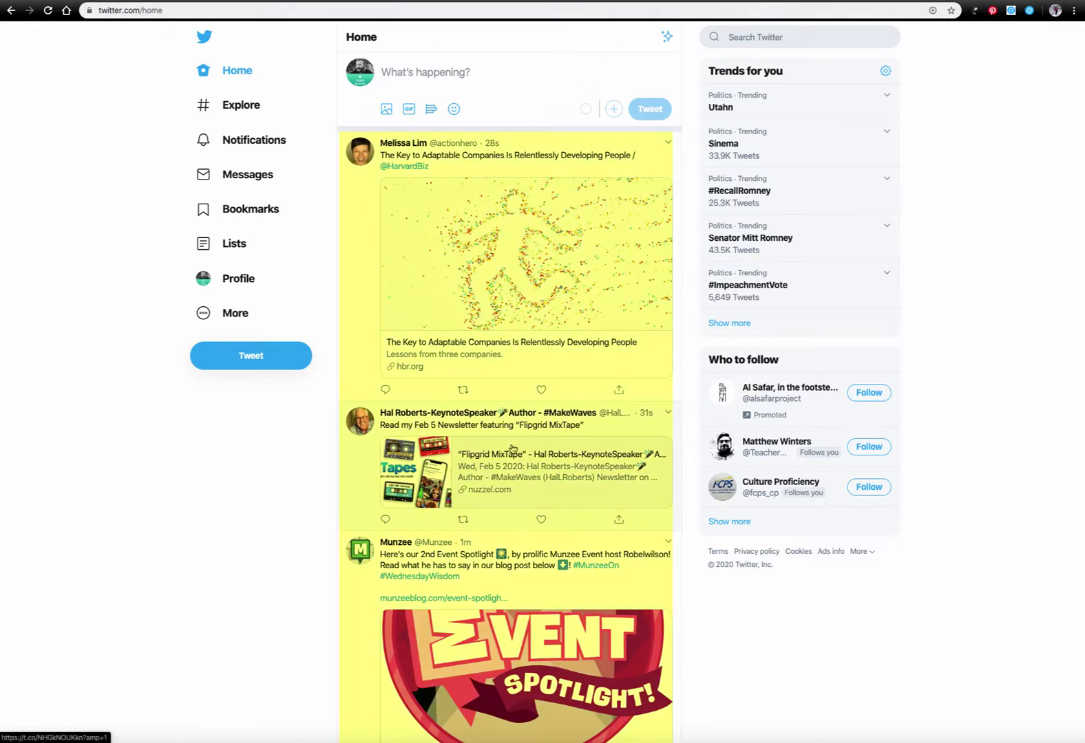
Search Twitter's Explore page for the hashtag #meduc504
scroll(521, 503, down, 7)
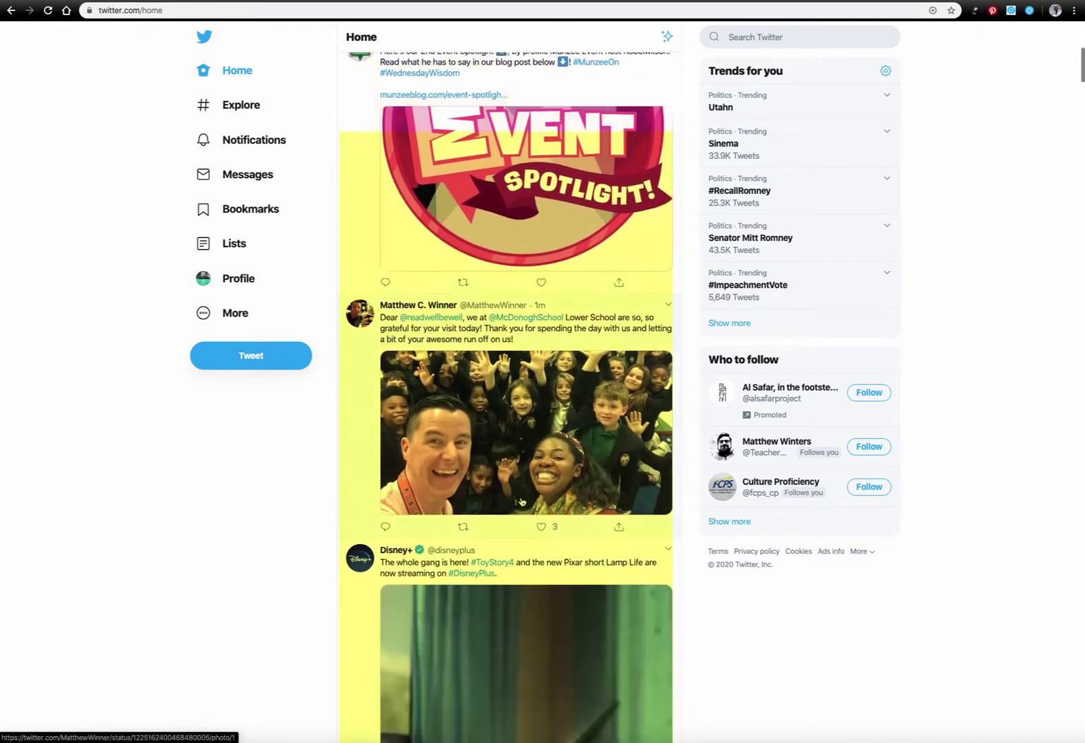
scroll(521, 502, down, 7)
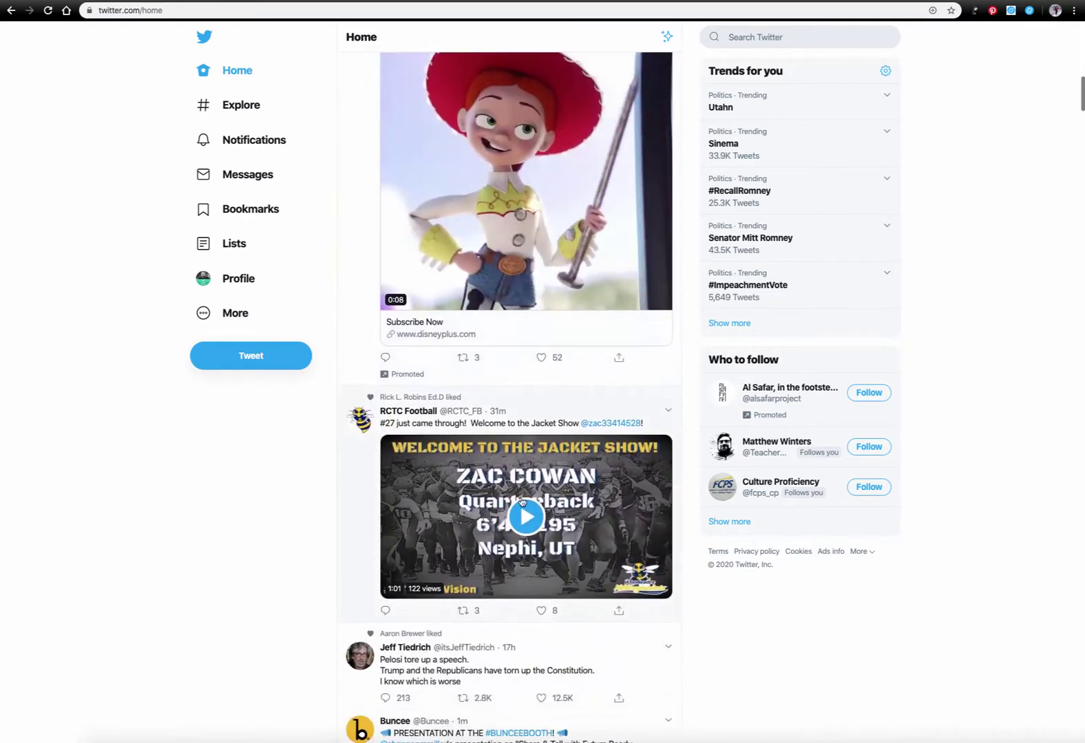
scroll(522, 502, down, 5)
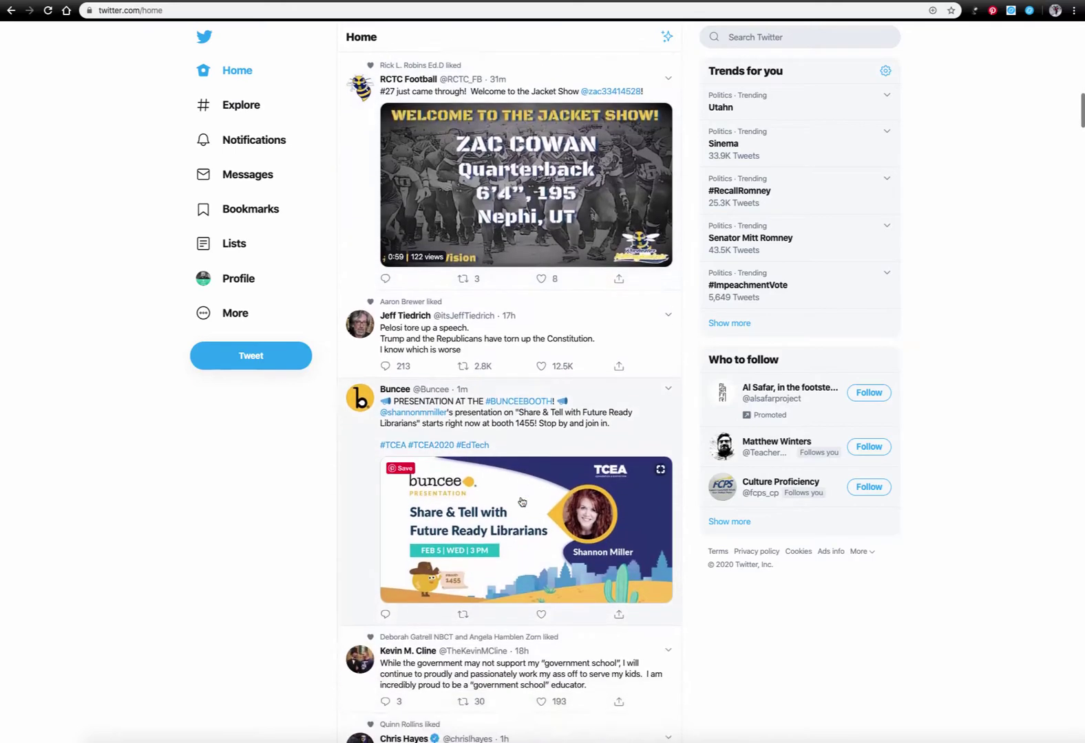
scroll(522, 502, down, 5)
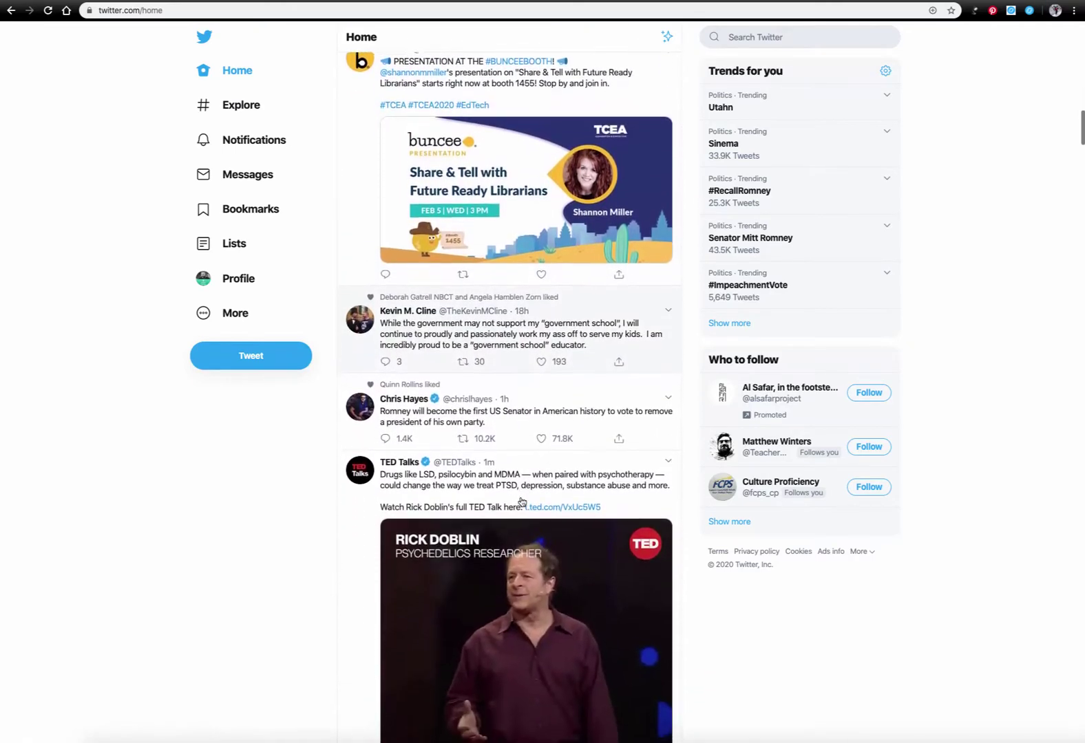
scroll(522, 502, down, 4)
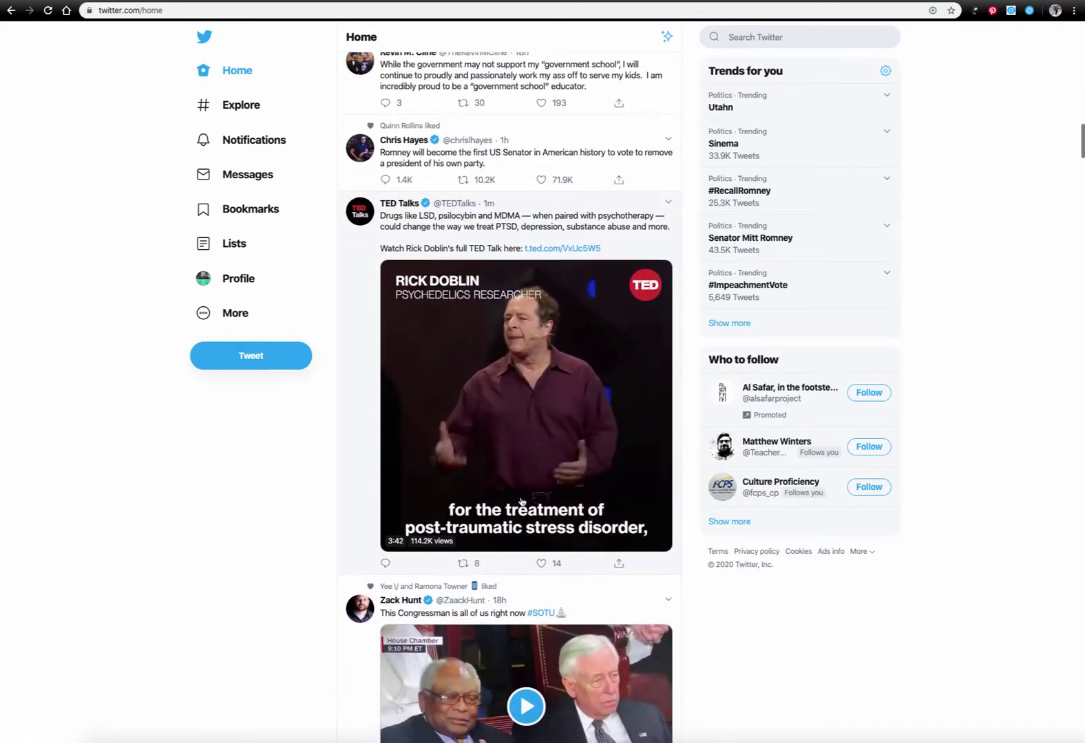
scroll(521, 502, down, 3)
scroll(522, 501, up, 20)
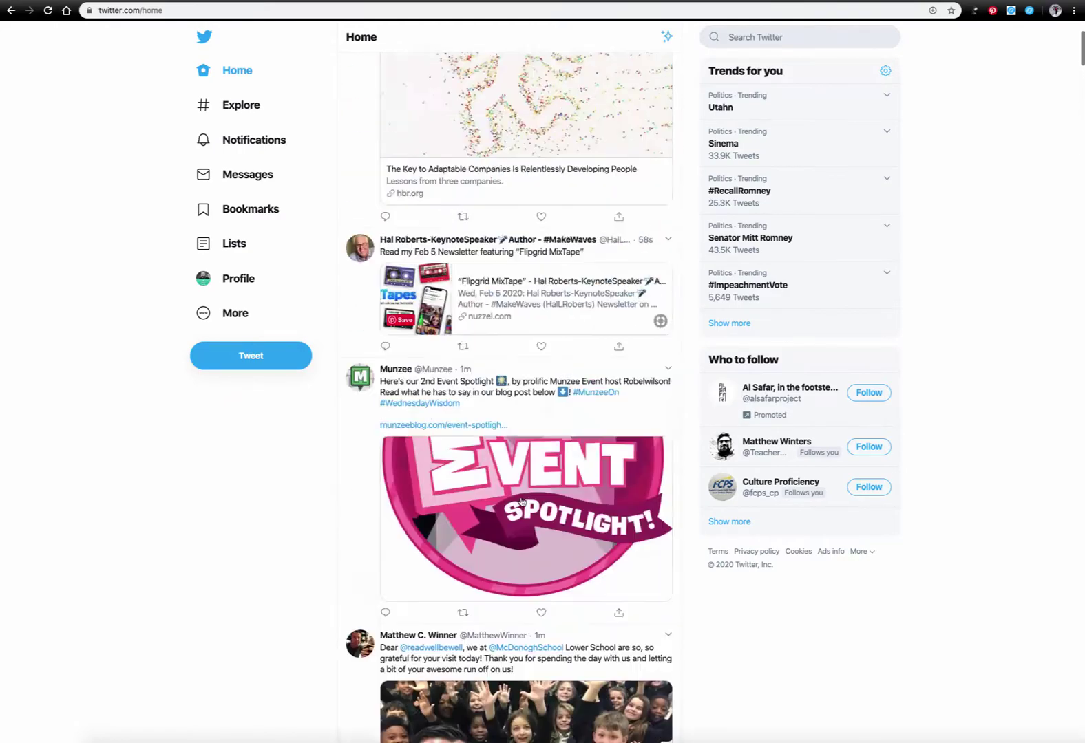
scroll(521, 502, up, 7)
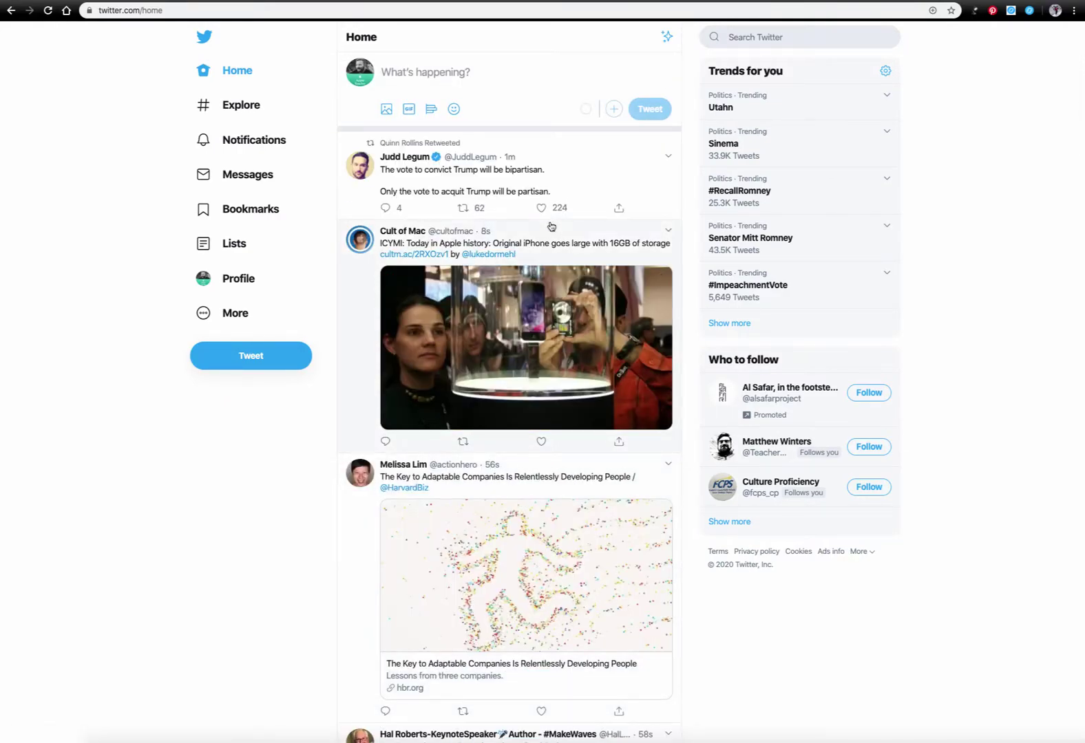
click(234, 104)
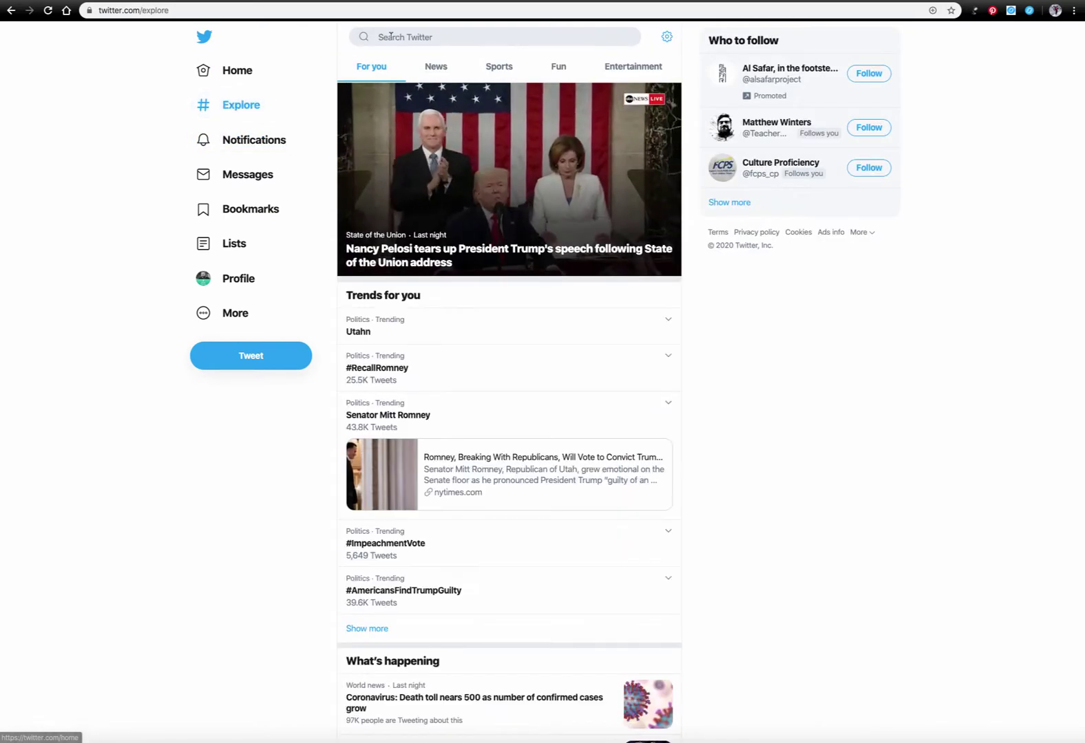
click(390, 36)
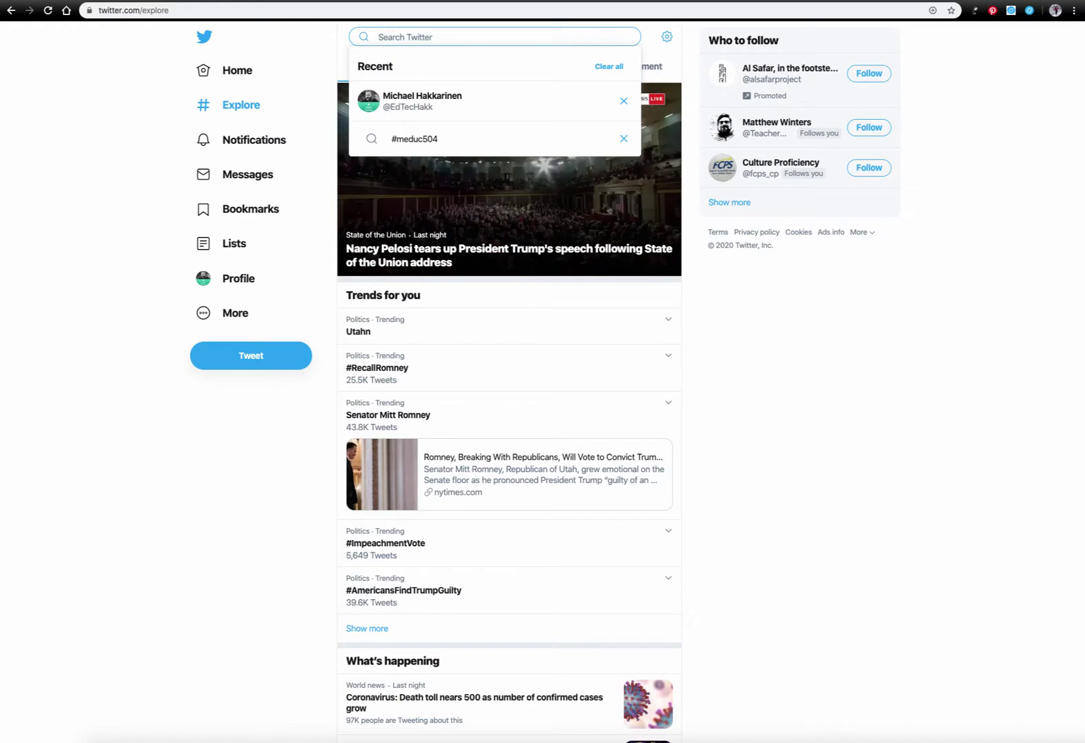
text(#medu)
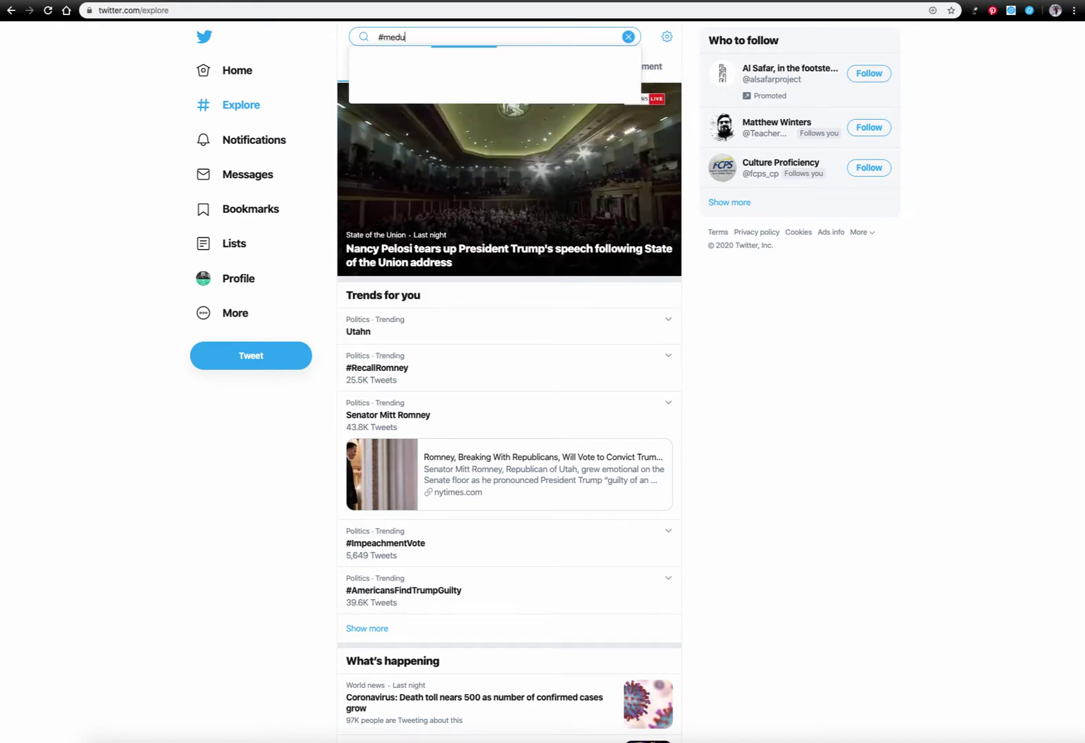
text(c504)
key(Return)
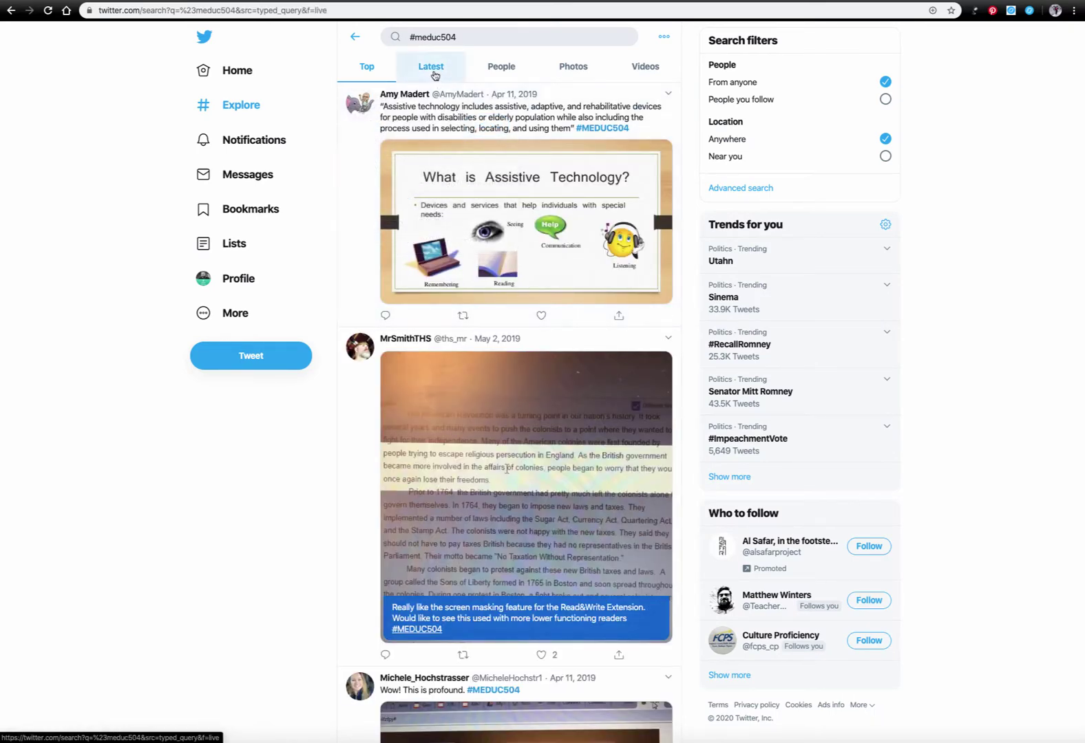
Browse the Latest, People, Photos and Top results, then open the Notifications mentions
click(434, 72)
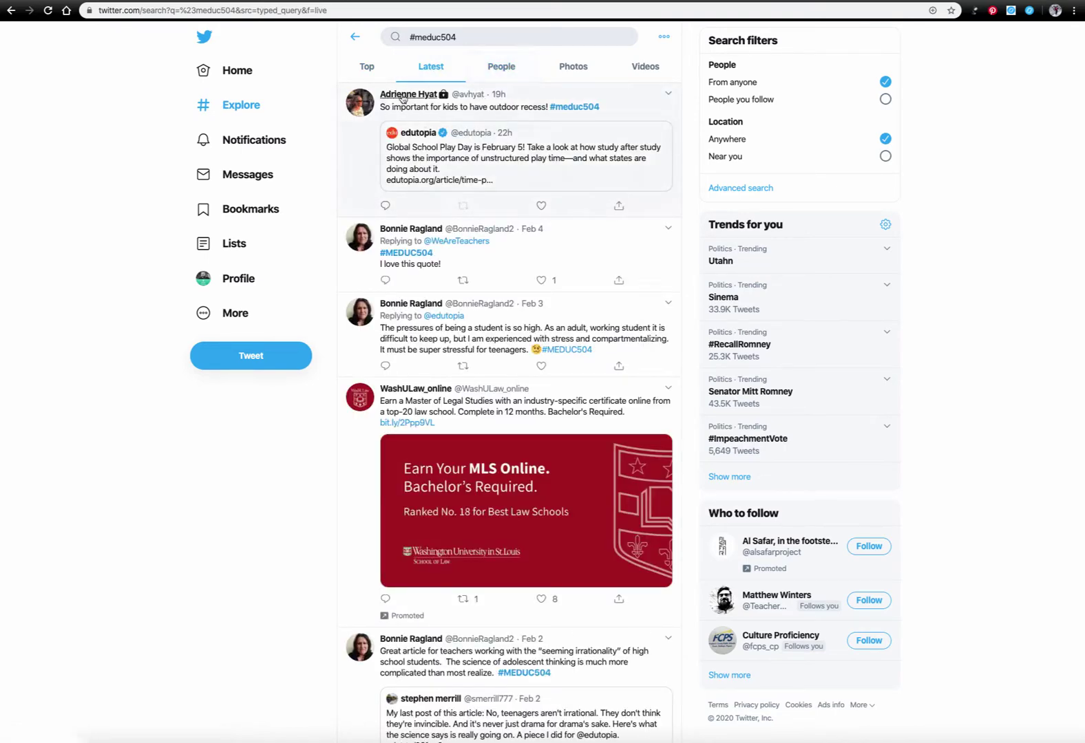
click(510, 73)
click(577, 71)
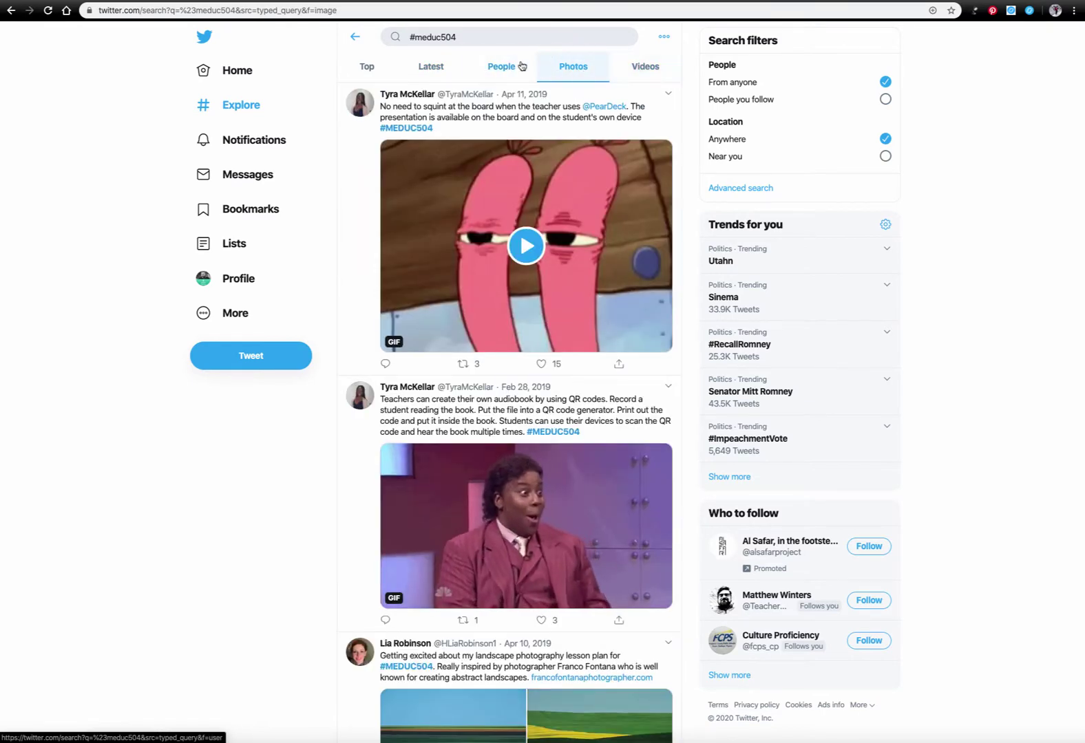
click(367, 66)
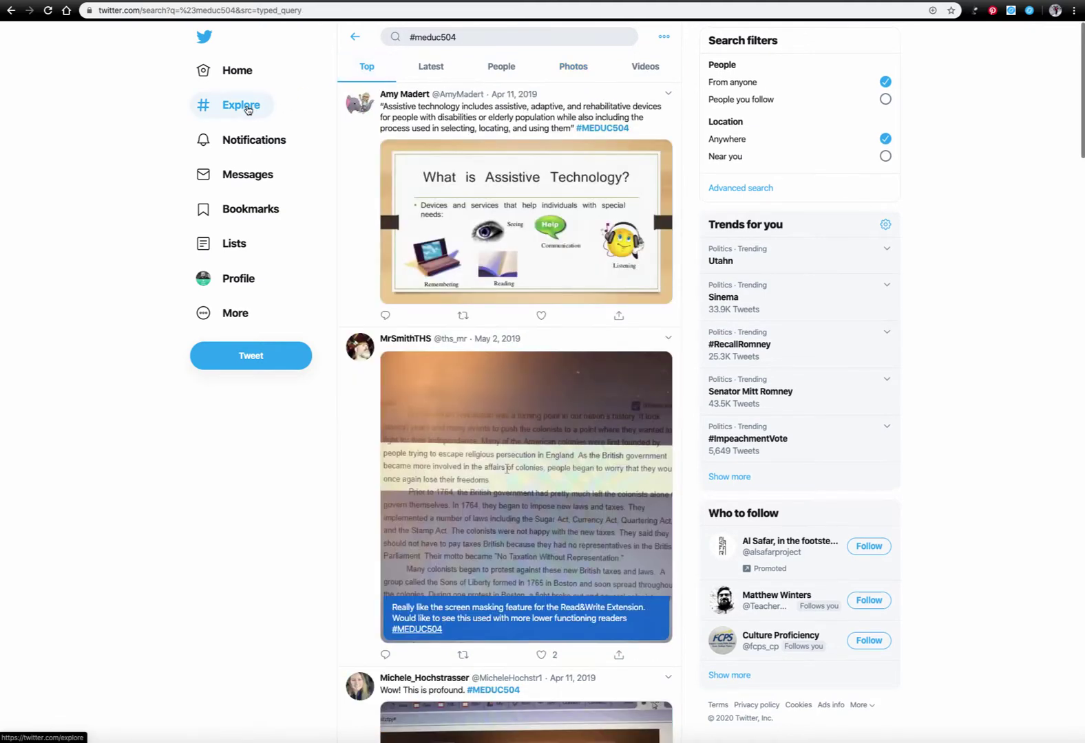
click(262, 141)
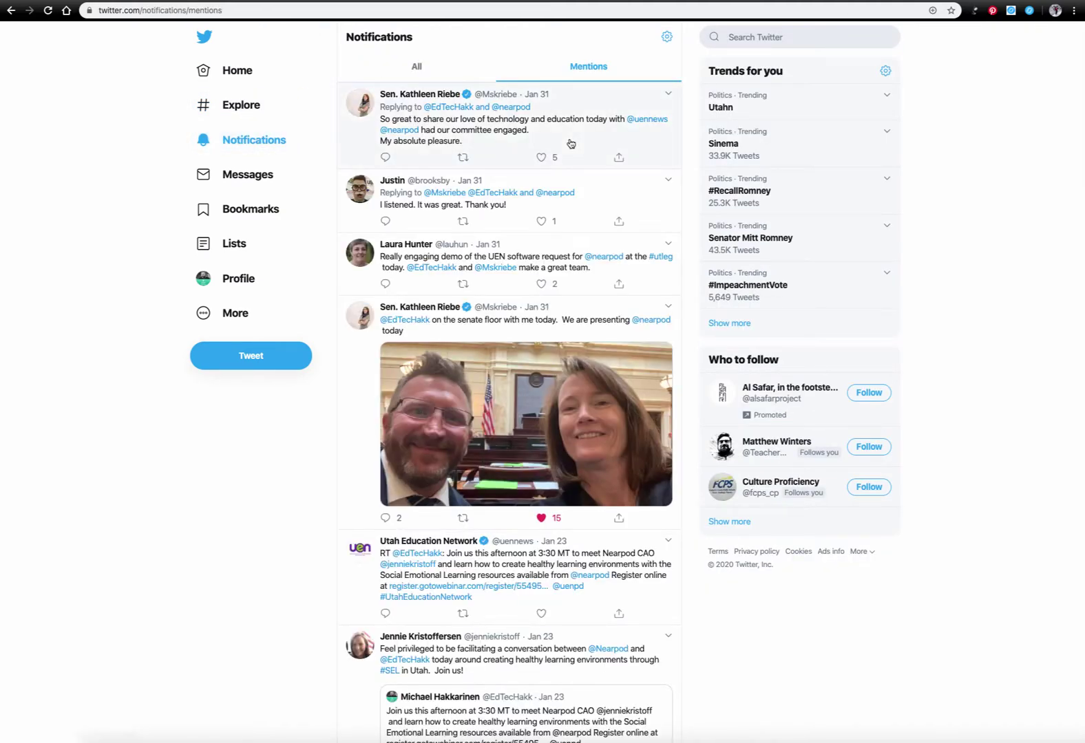
Switch Notifications to the All tab, scroll through it, then go back to Home
click(416, 66)
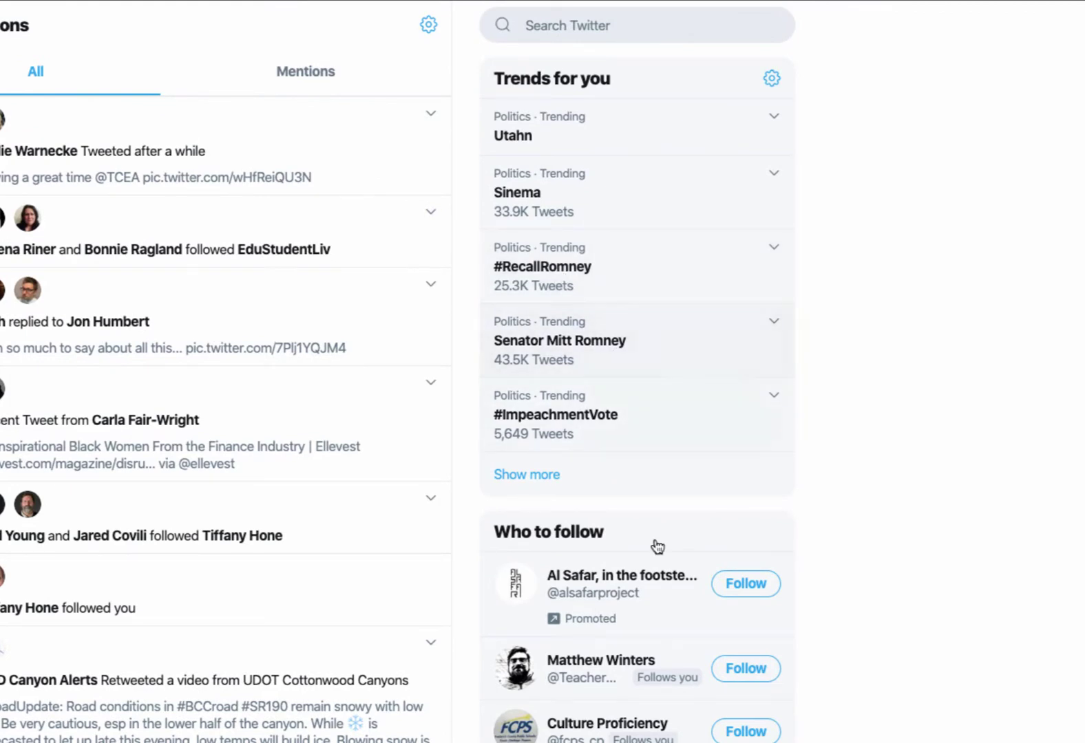
scroll(617, 691, down, 1)
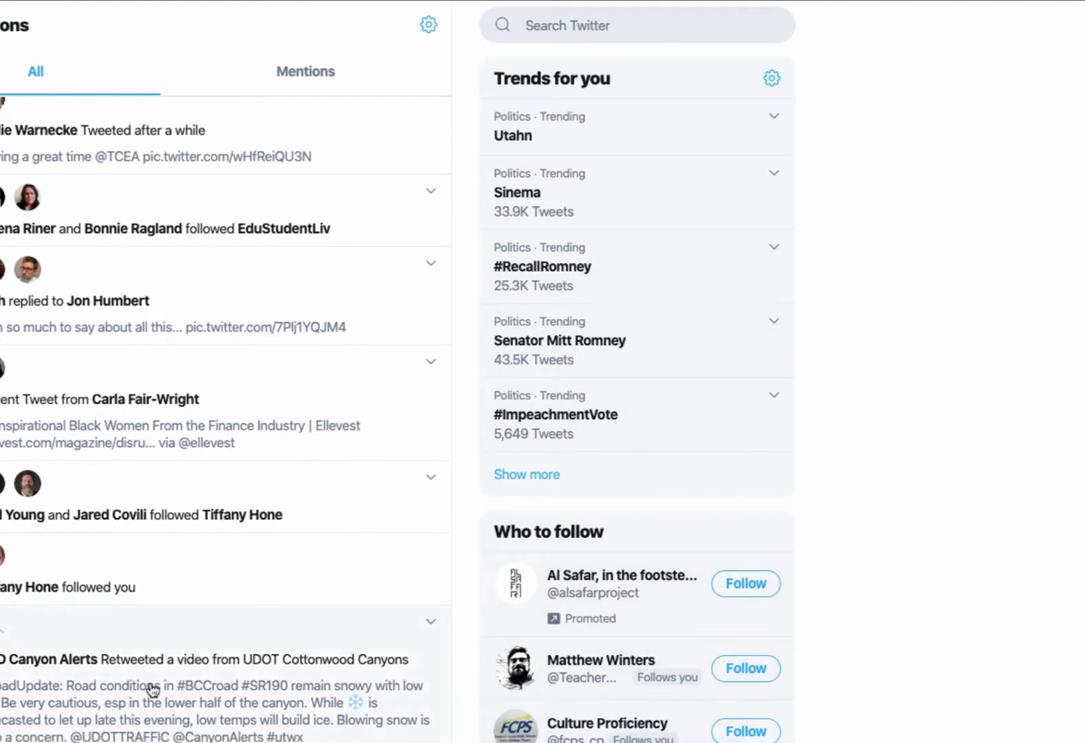
click(213, 72)
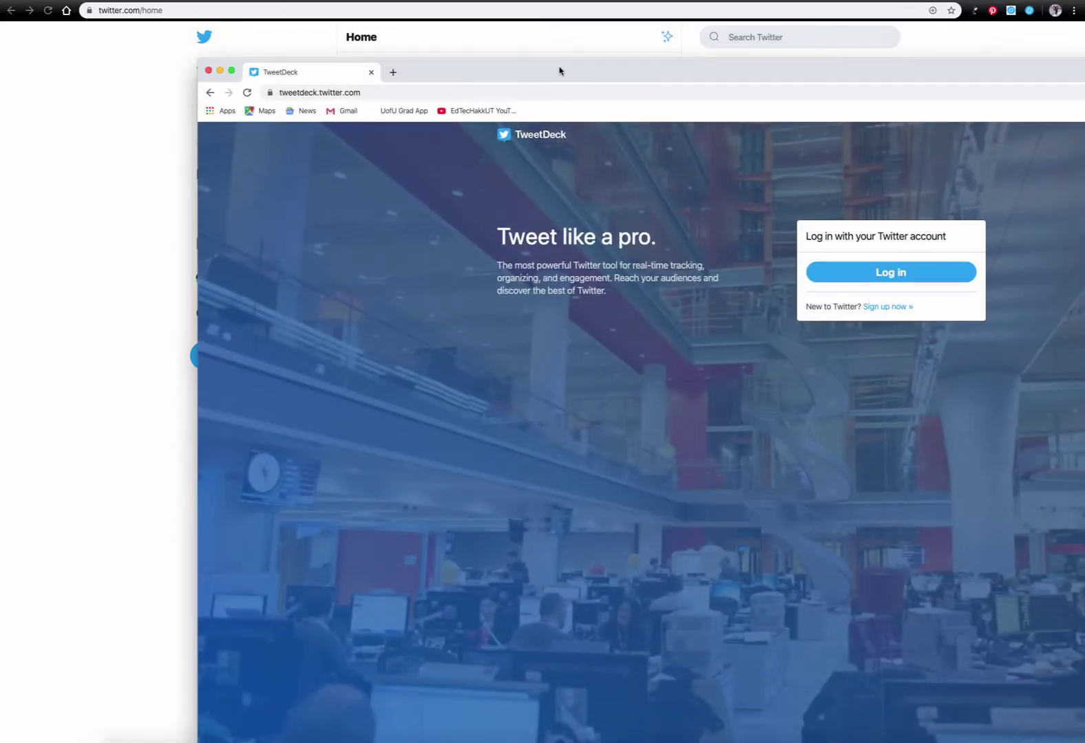
Bring the TweetDeck window forward and log in with the Twitter account
drag(559, 71, 358, 10)
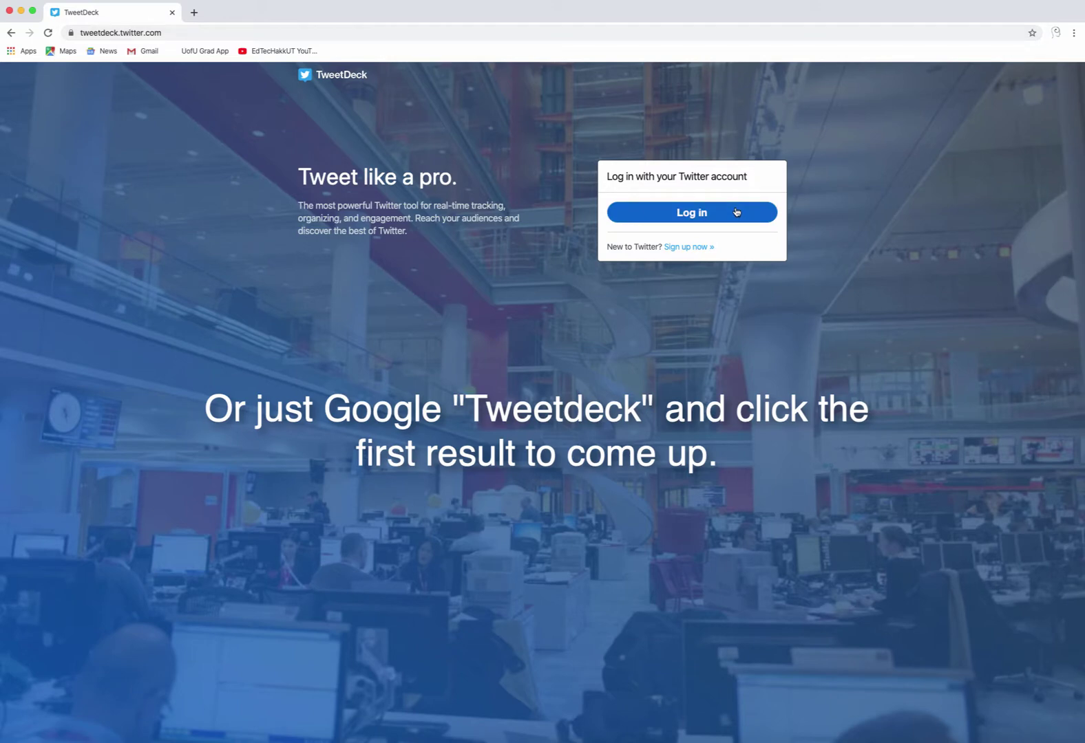
click(21, 11)
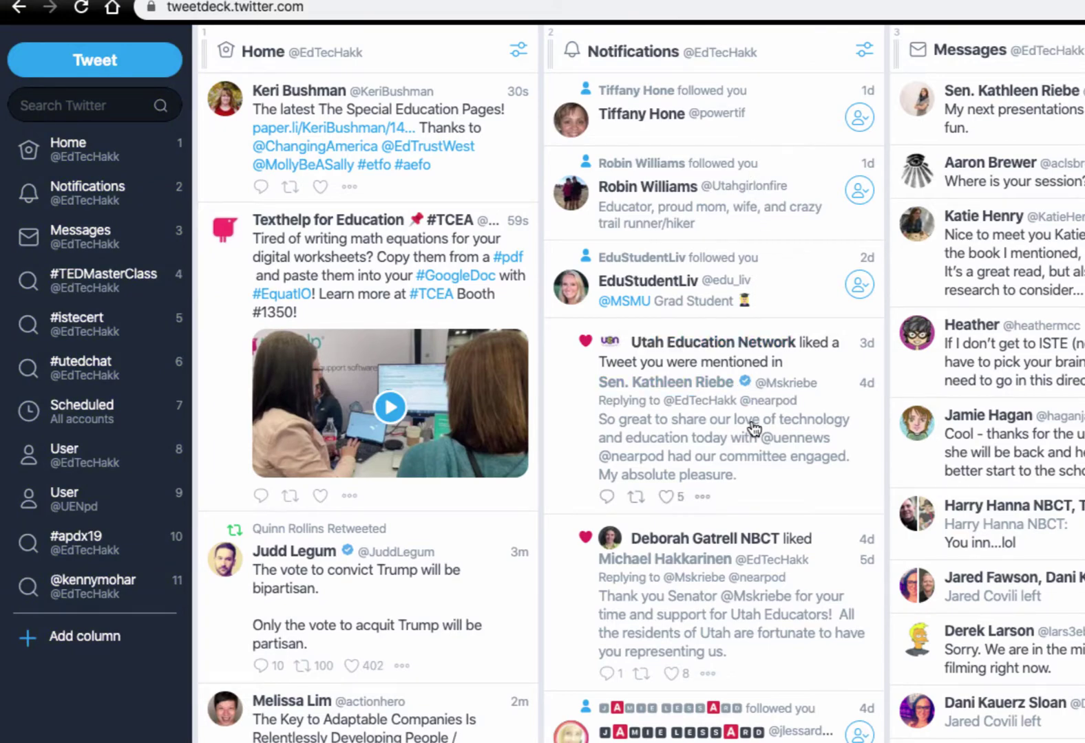
Delete the #TEDMasterClass search column using its column filter menu
scroll(770, 634, down, 5)
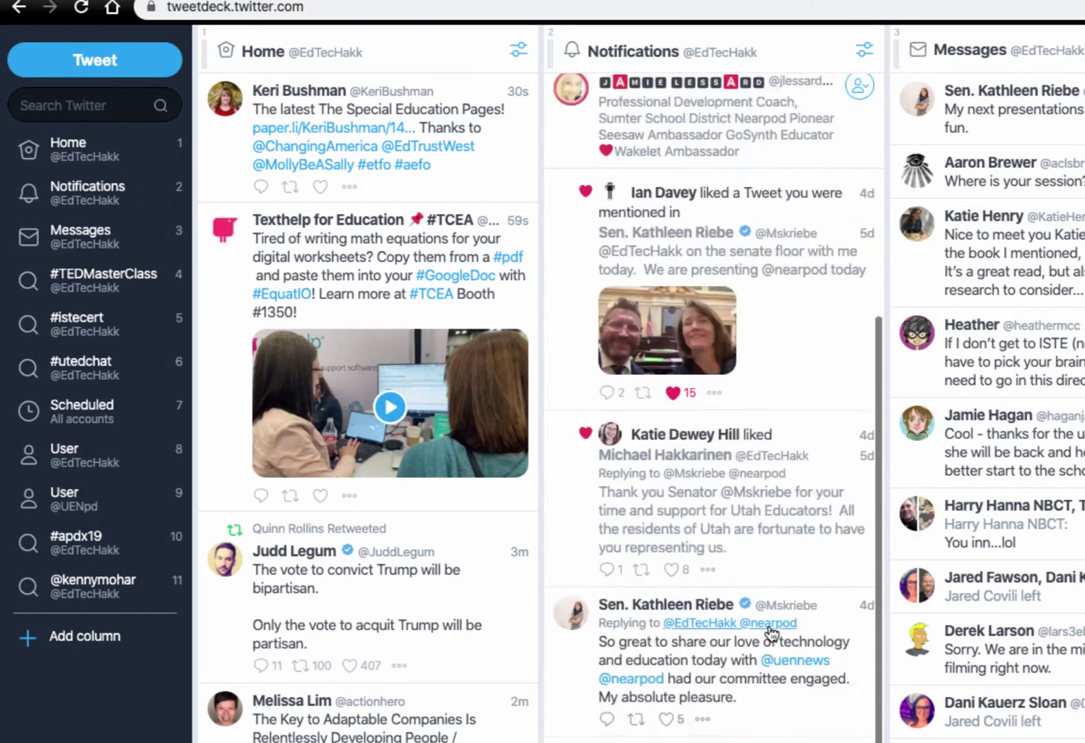
scroll(770, 633, up, 5)
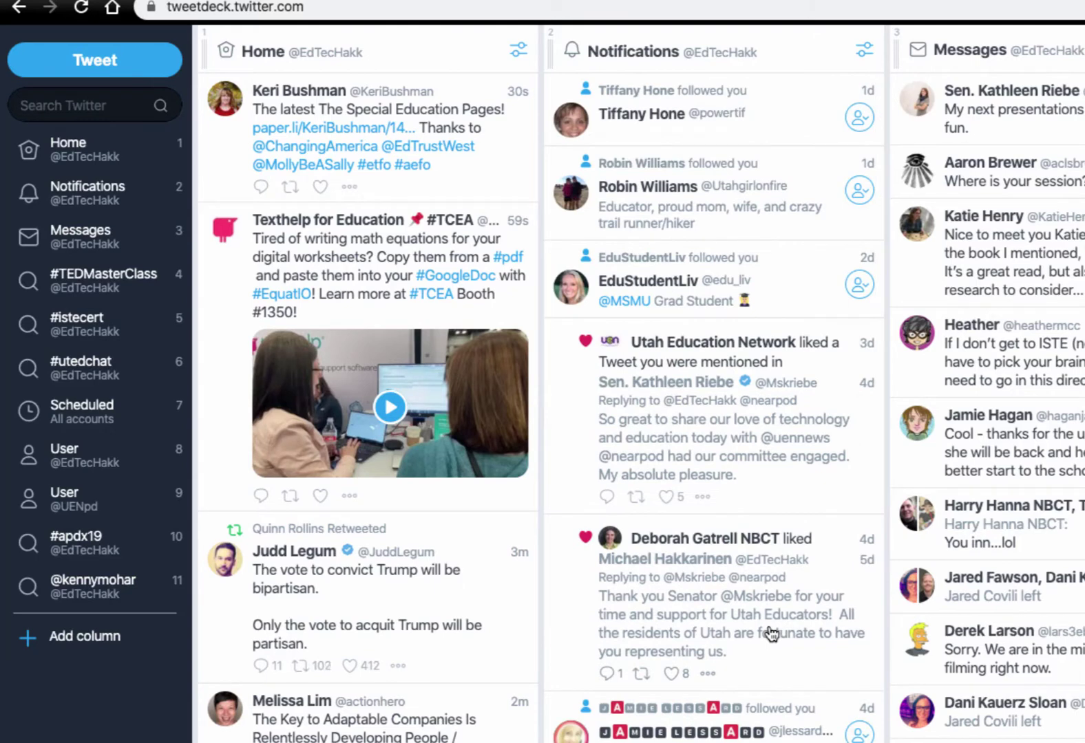
click(80, 240)
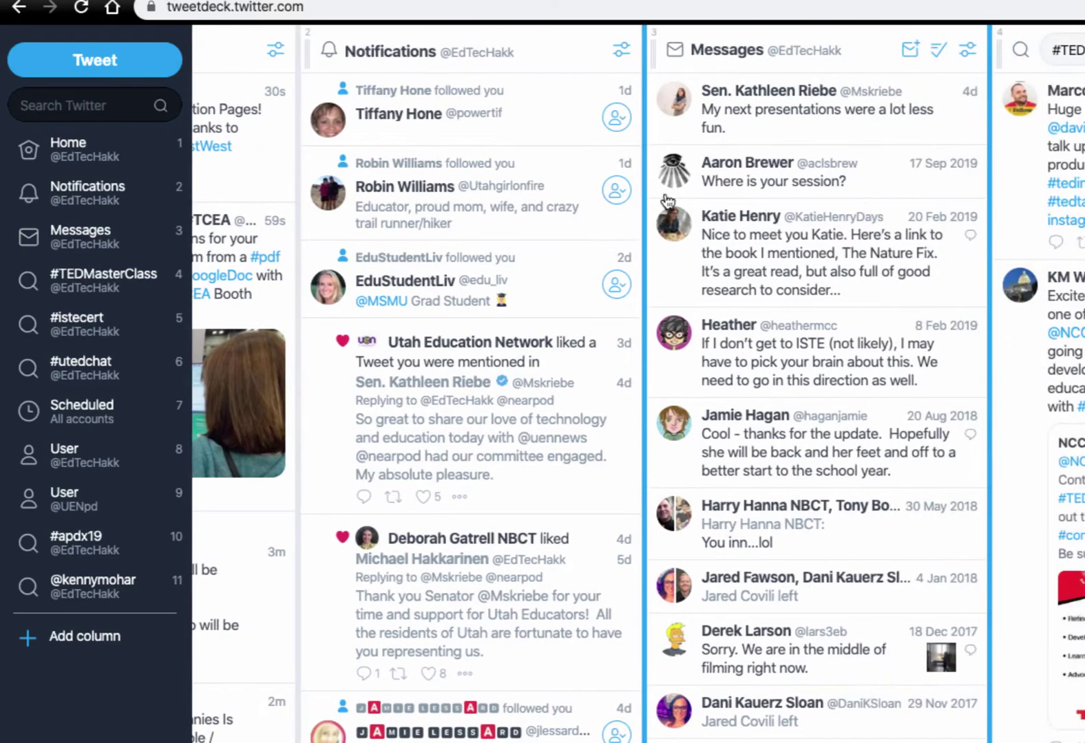
scroll(893, 152, left, 3)
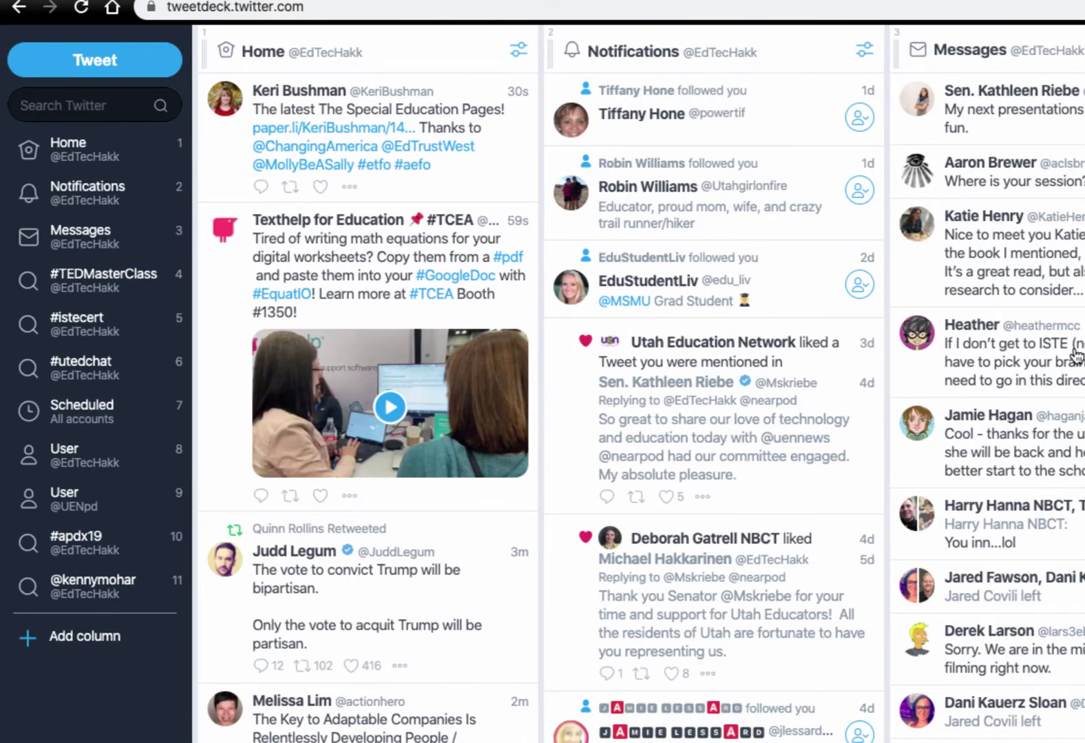
scroll(1077, 419, right, 3)
scroll(736, 50, right, 5)
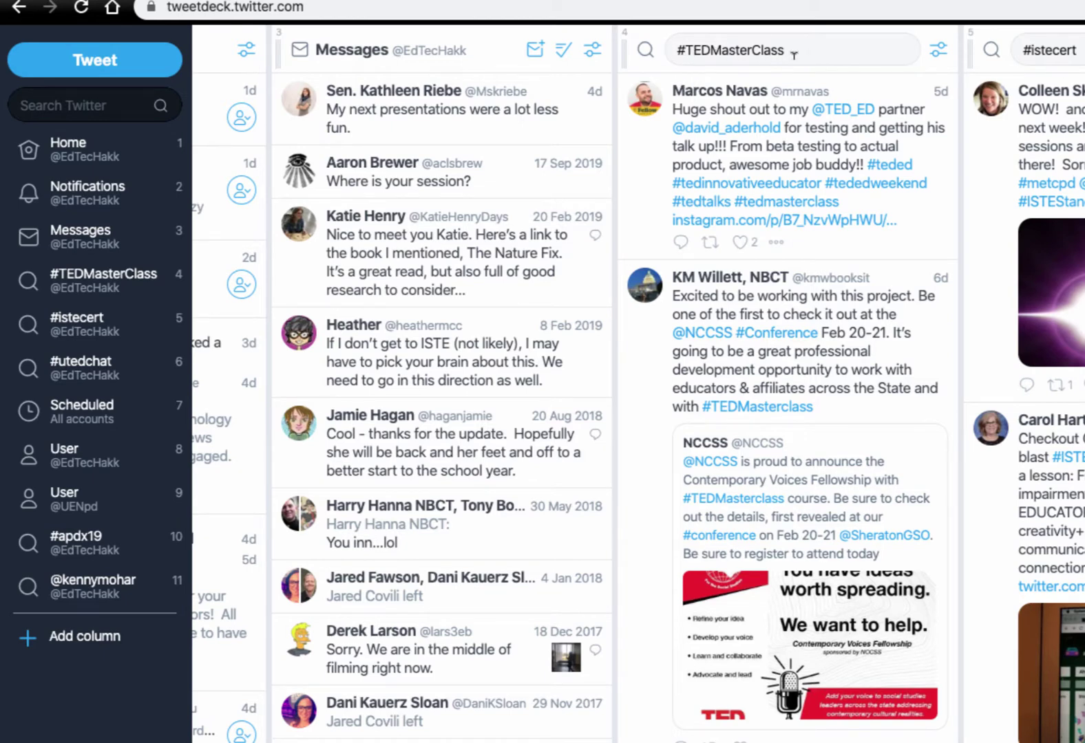
click(939, 52)
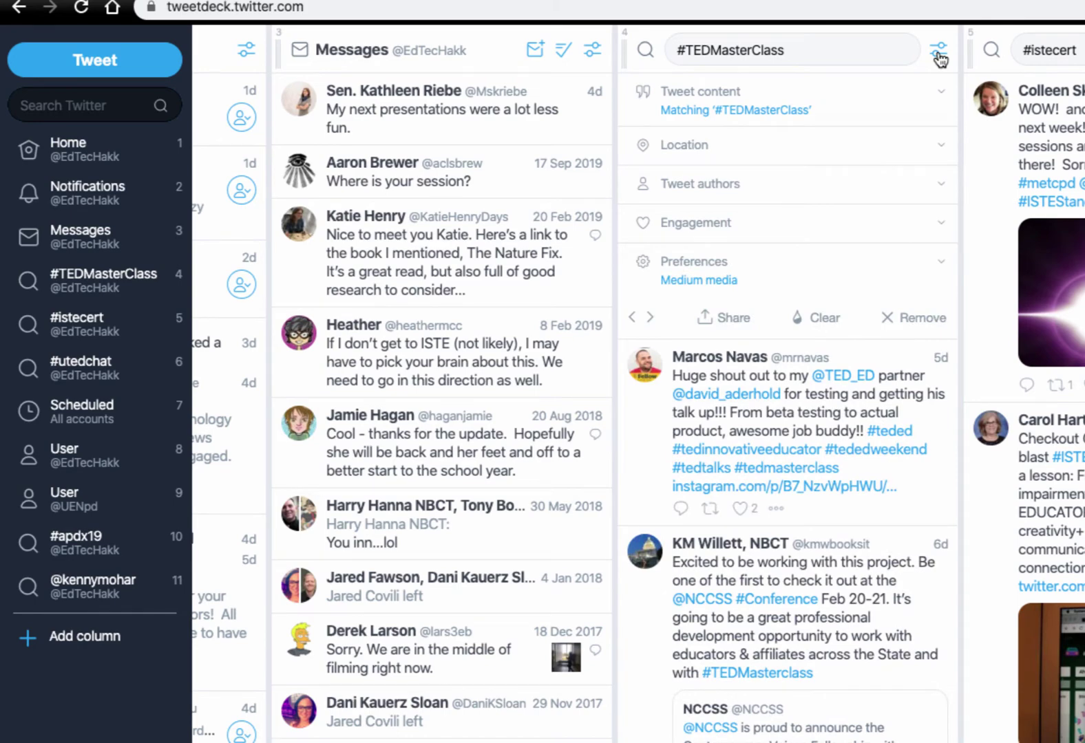
click(916, 319)
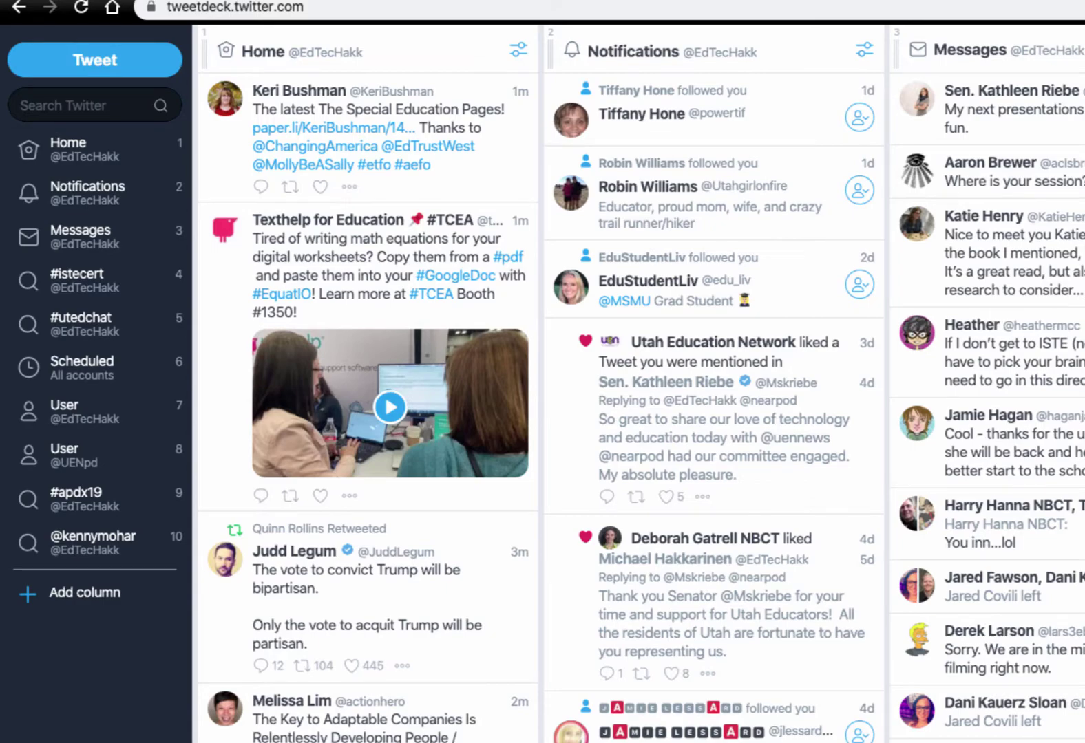
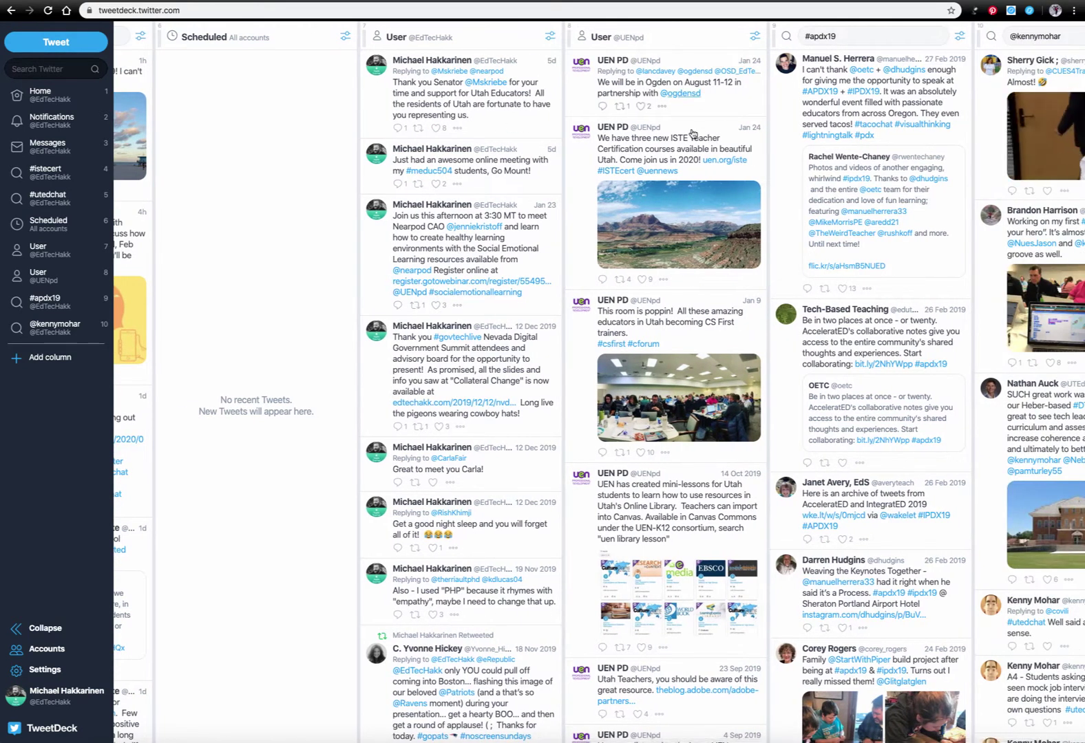
Delete the #apdx19 search column using its filter menu
scroll(693, 166, down, 1)
scroll(691, 155, right, 3)
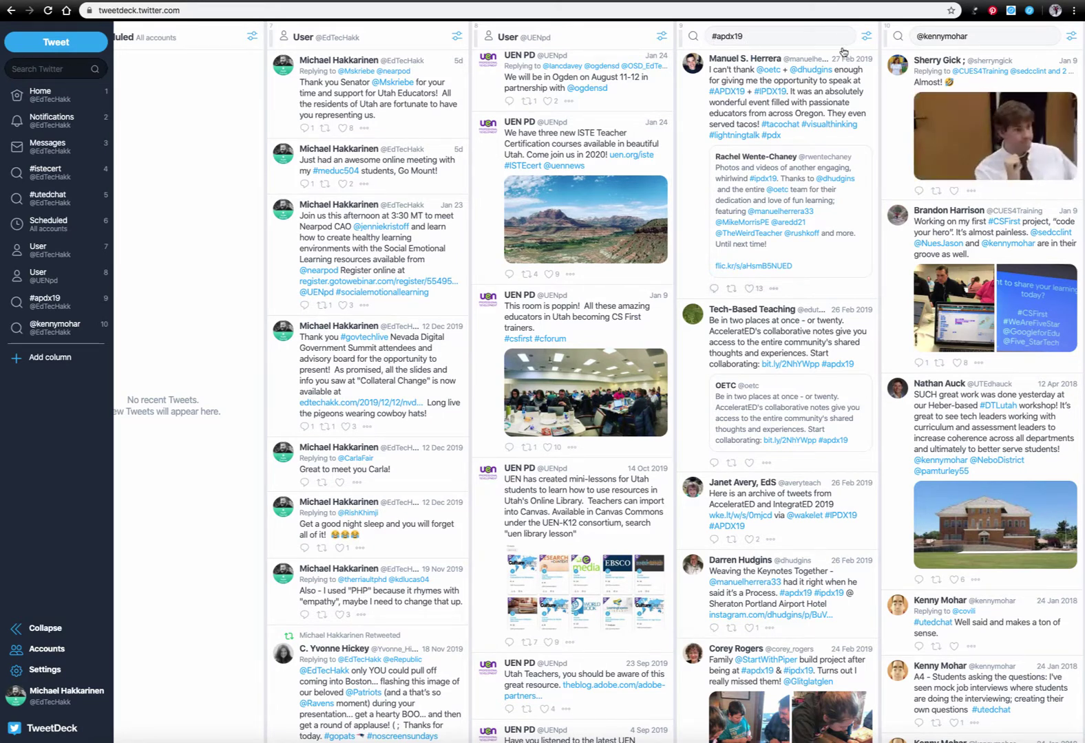
click(867, 38)
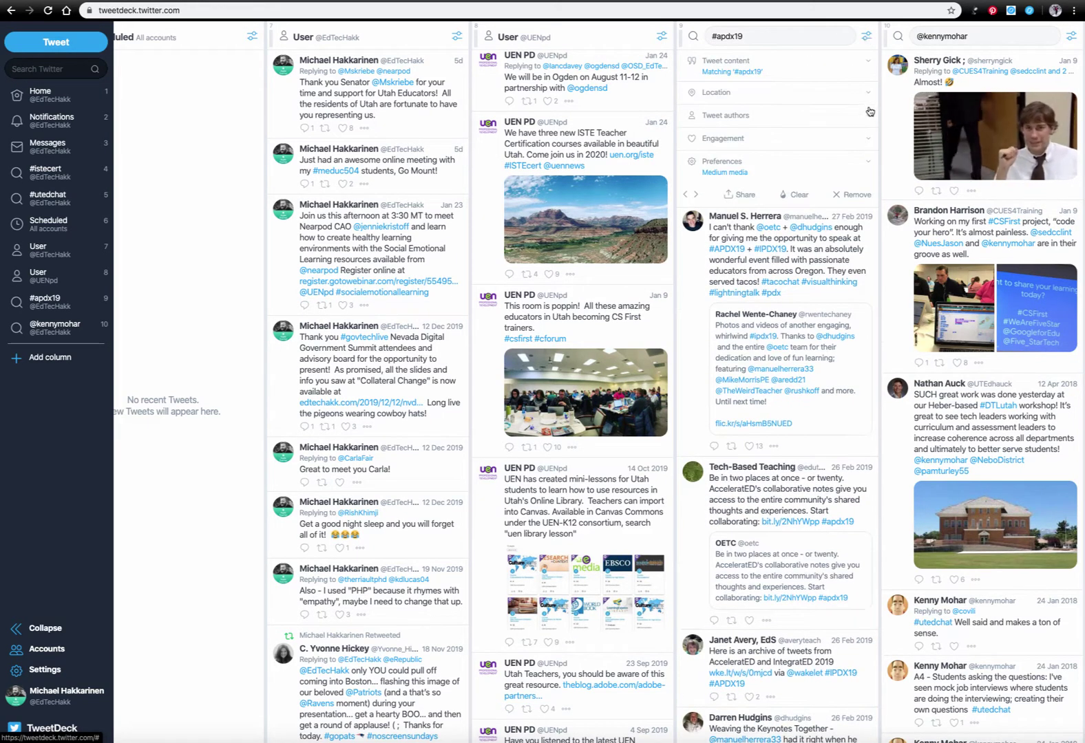
click(847, 195)
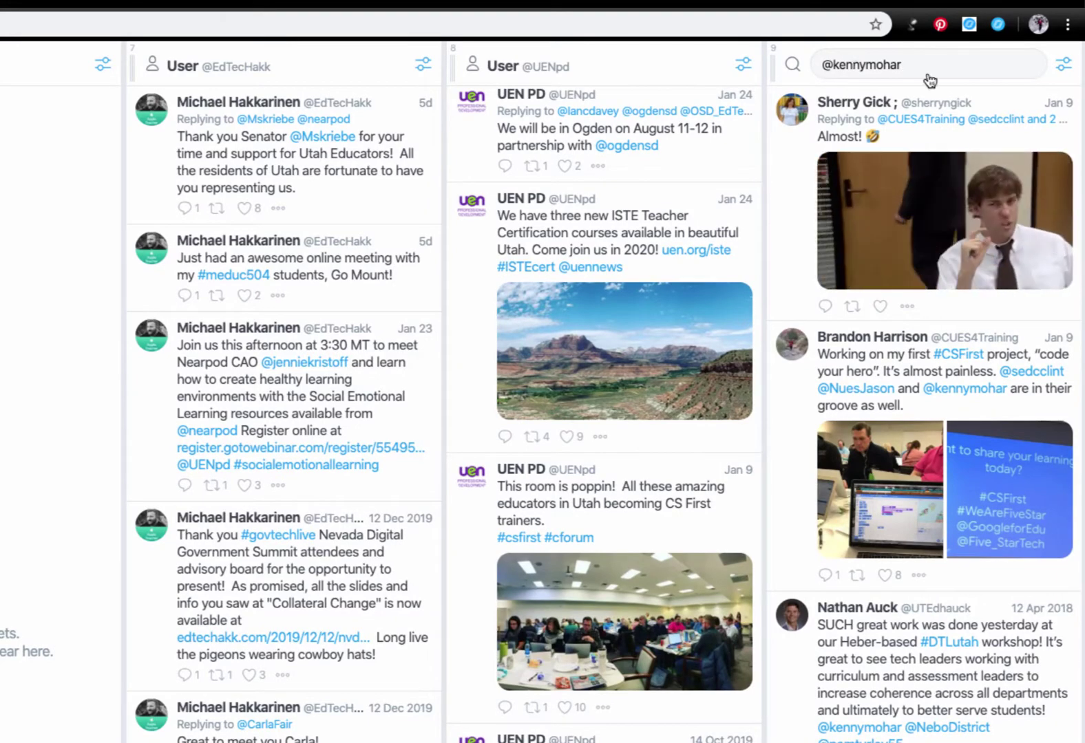
scroll(906, 353, down, 4)
scroll(906, 353, down, 4)
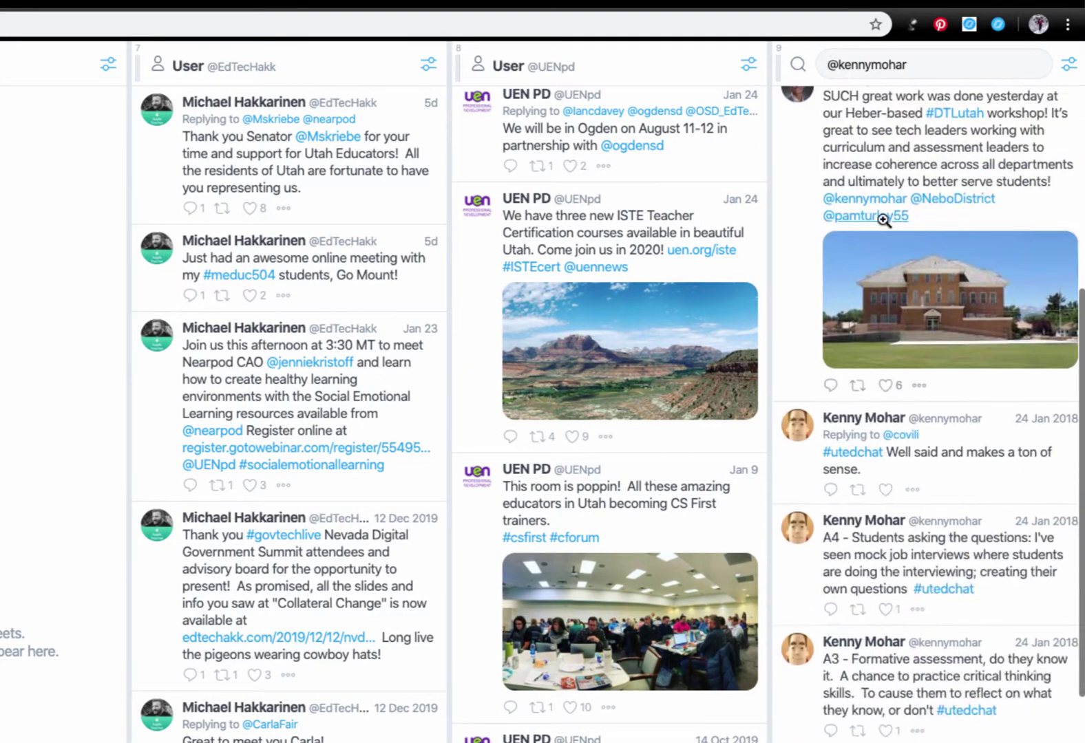
scroll(915, 528, up, 8)
click(913, 528)
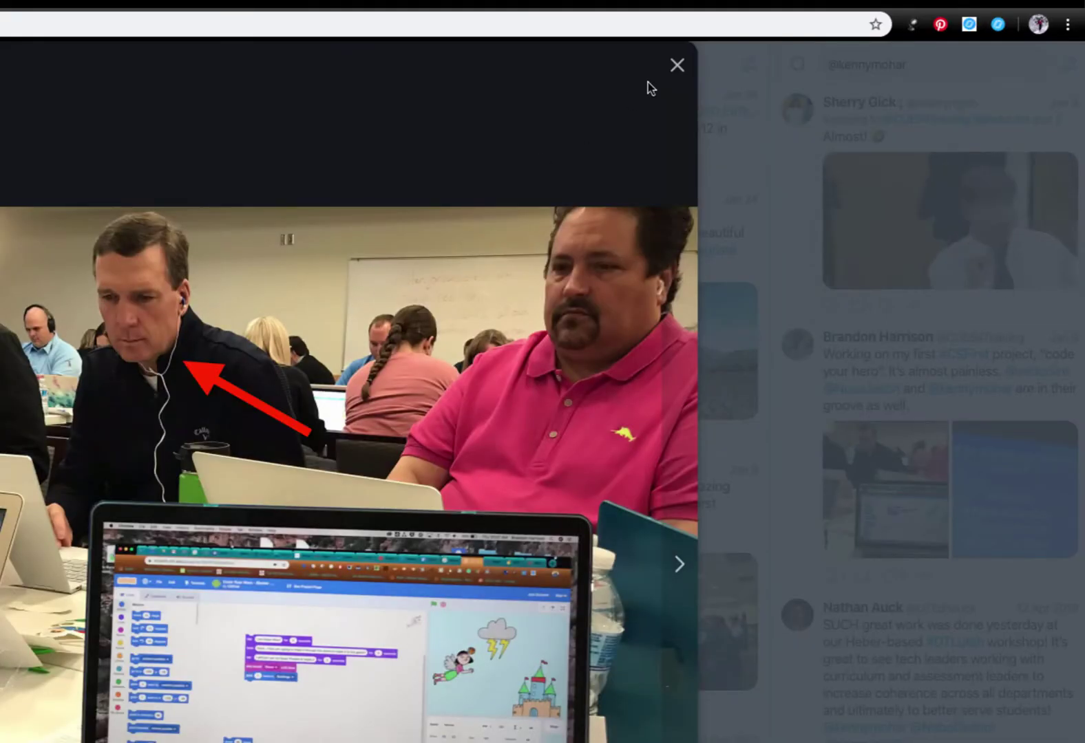
click(676, 66)
scroll(854, 592, down, 2)
scroll(853, 597, up, 3)
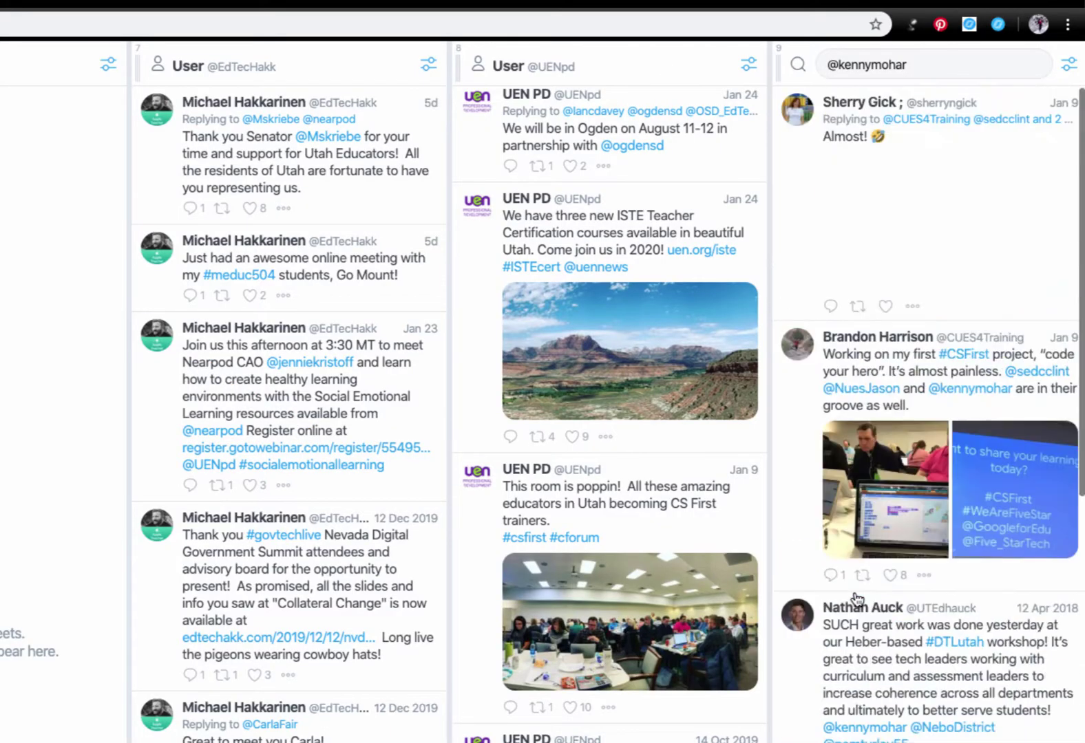
scroll(995, 104, left, 3)
scroll(542, 392, left, 10)
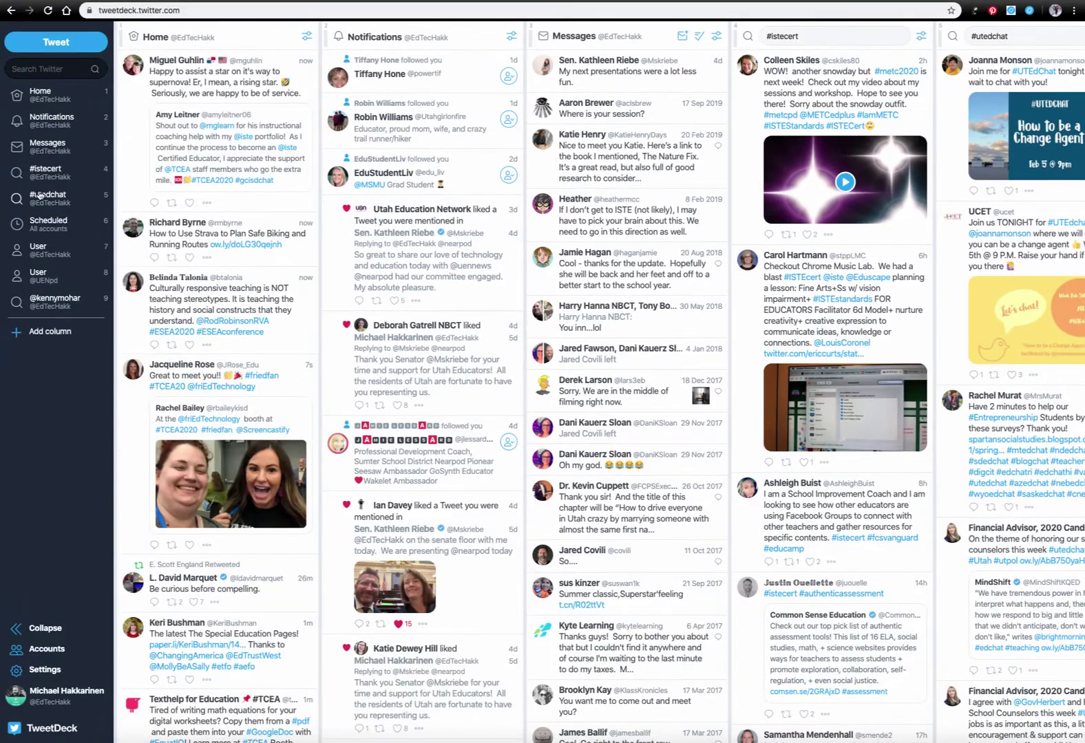
click(56, 334)
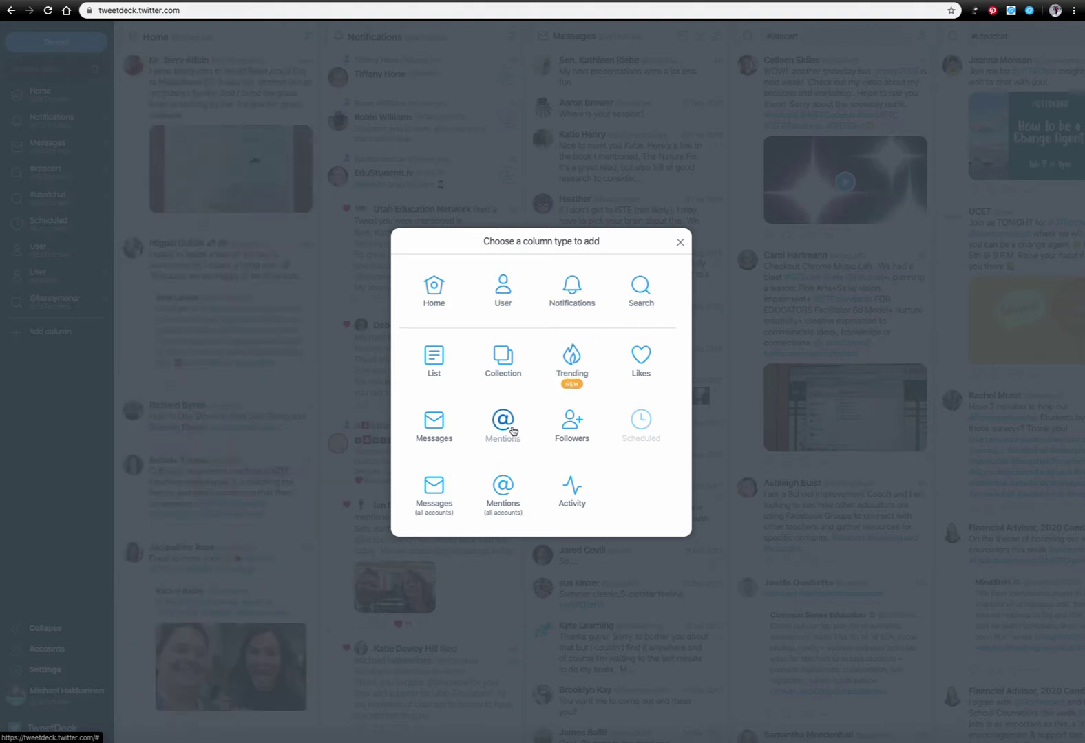
Create a Search column for #meduc504
click(639, 297)
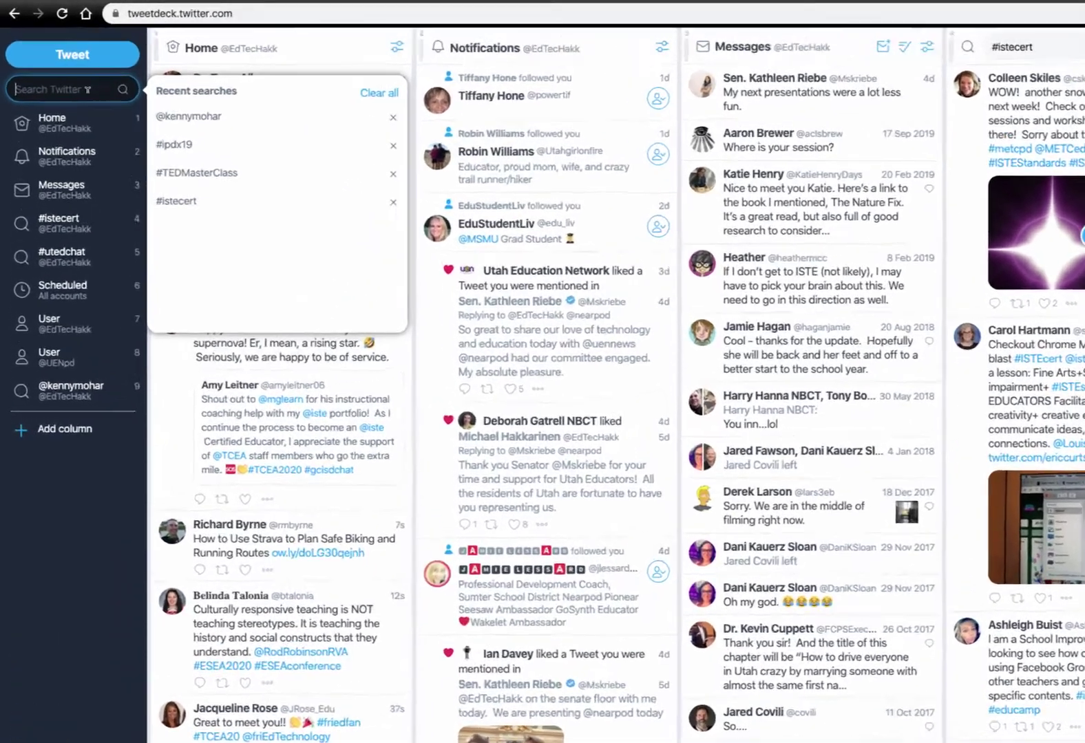
text(#meduc)
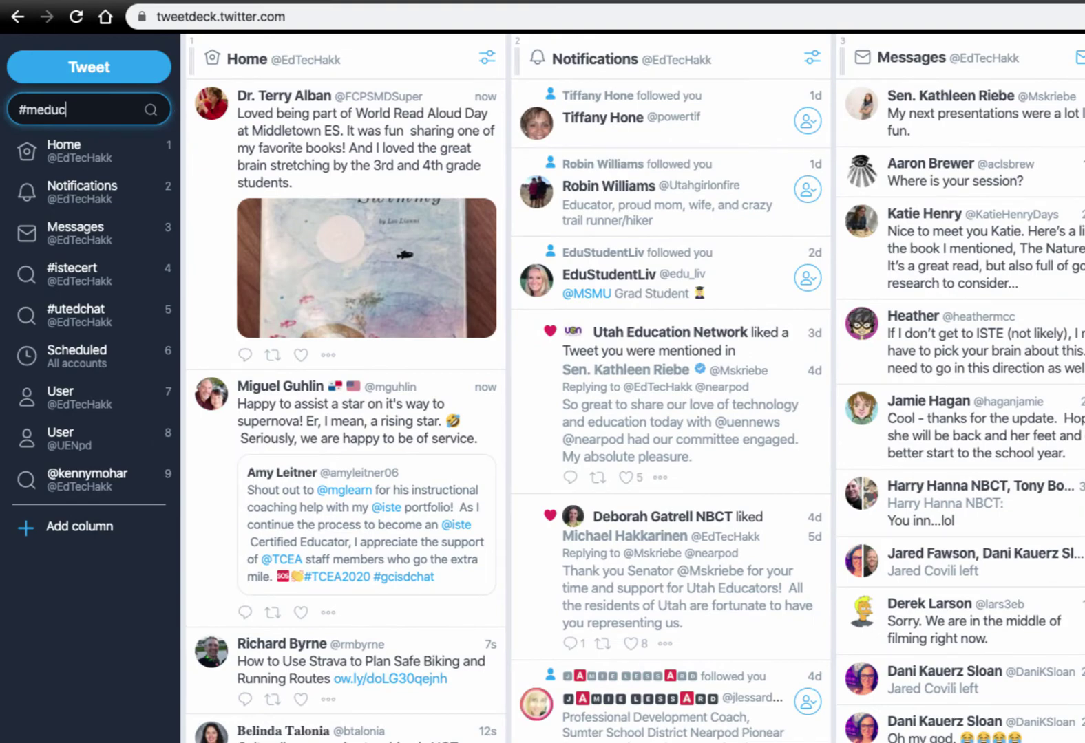
text(504)
key(Return)
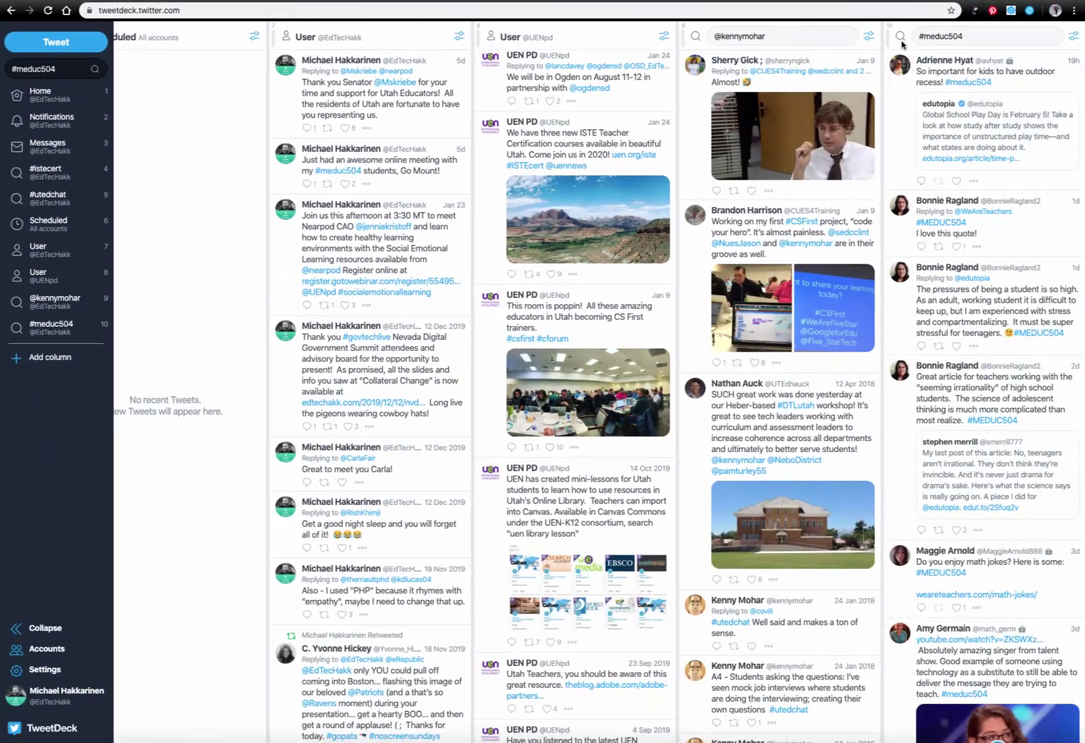
Drag the #meduc504 column leftward until it sits right after Home
click(901, 38)
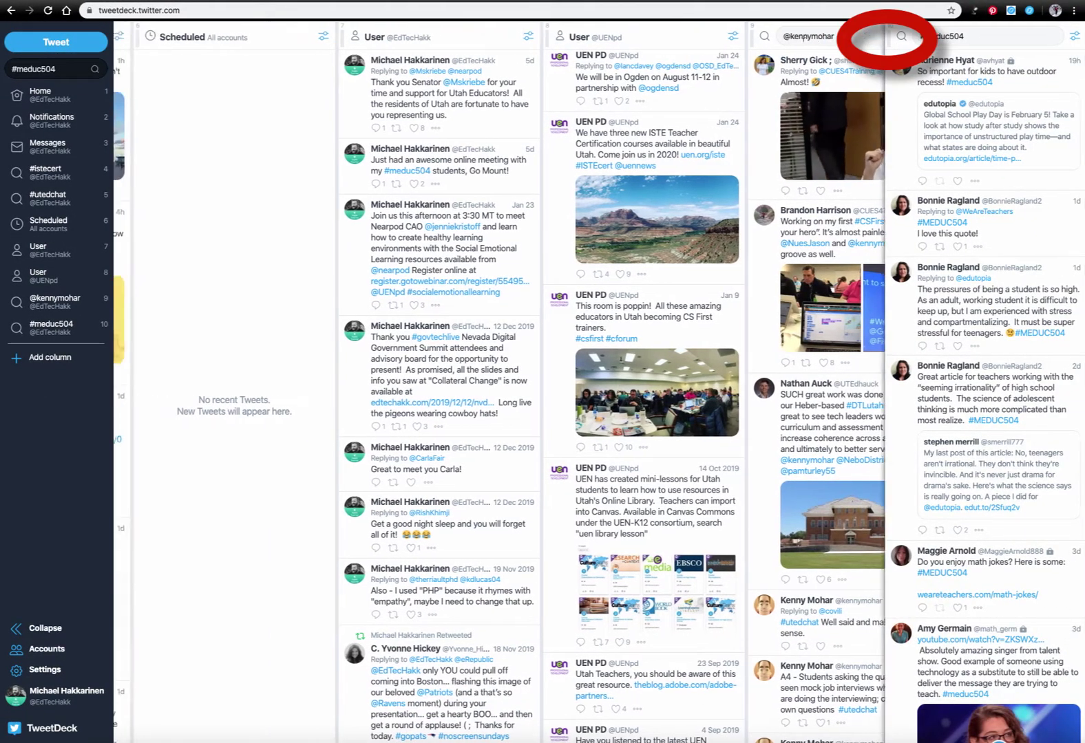
drag(901, 38, 179, 41)
scroll(610, 83, left, 10)
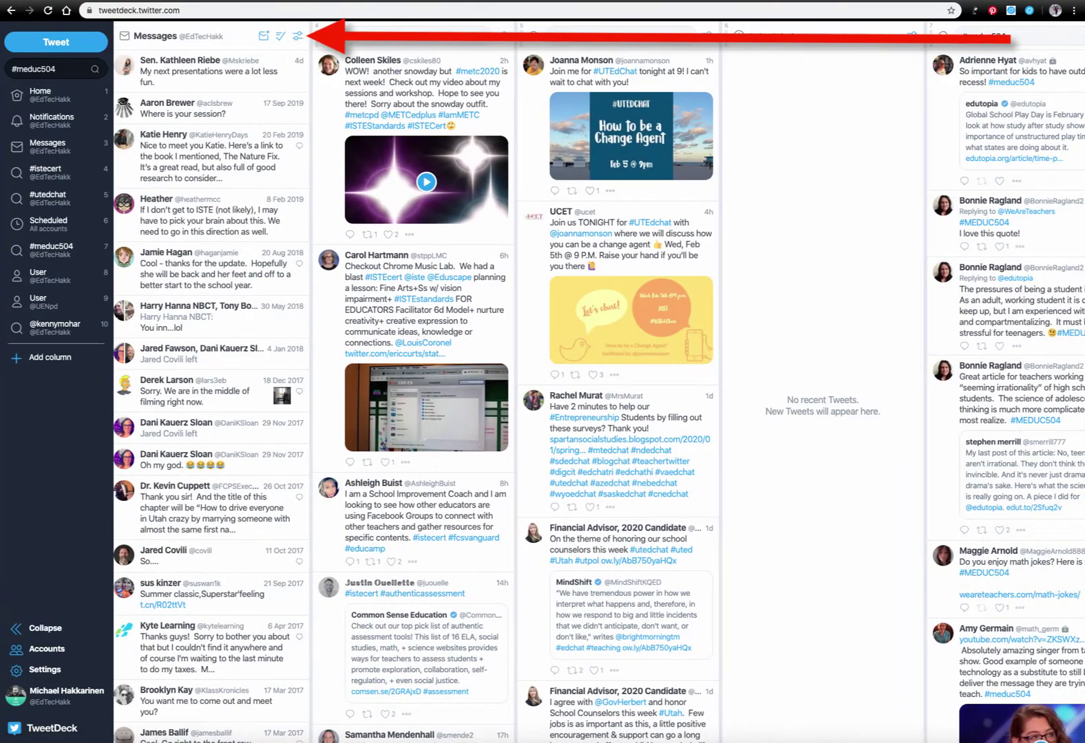
drag(944, 36, 138, 46)
scroll(333, 104, left, 5)
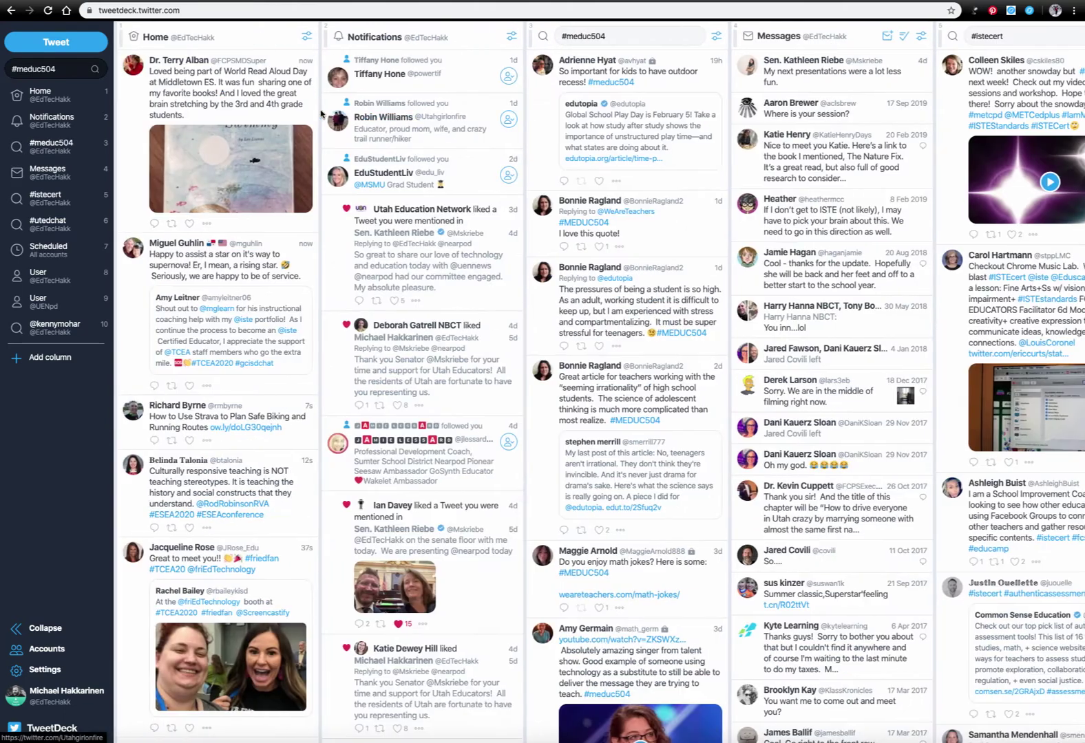
drag(529, 38, 268, 41)
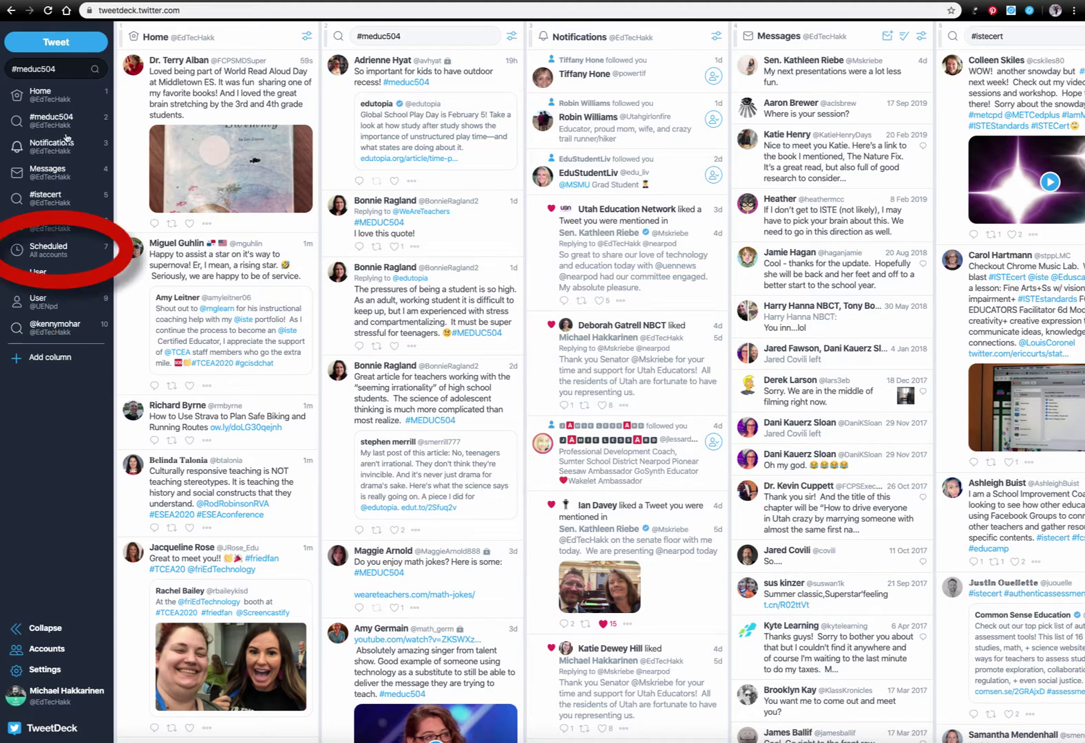
Draft the tweet 'I hope everyone likes my tutorial about Tweetdeck!' and open Schedule Tweet
click(43, 43)
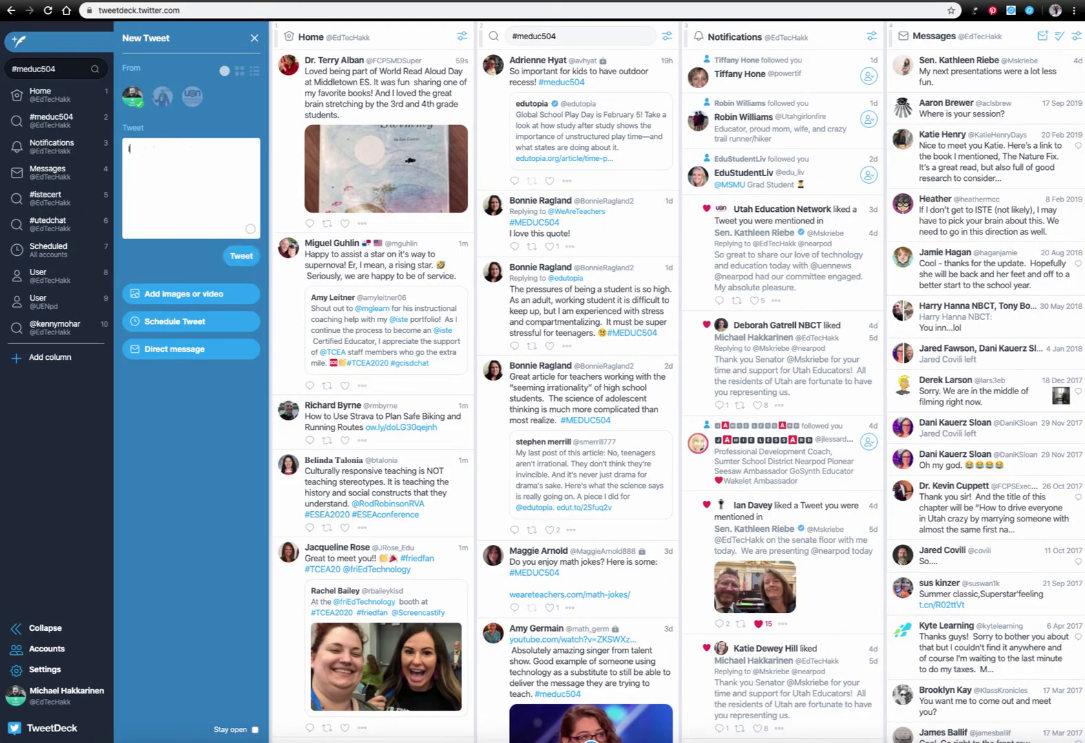
text(hope everyone likes my tutorial about Tweetdeck!)
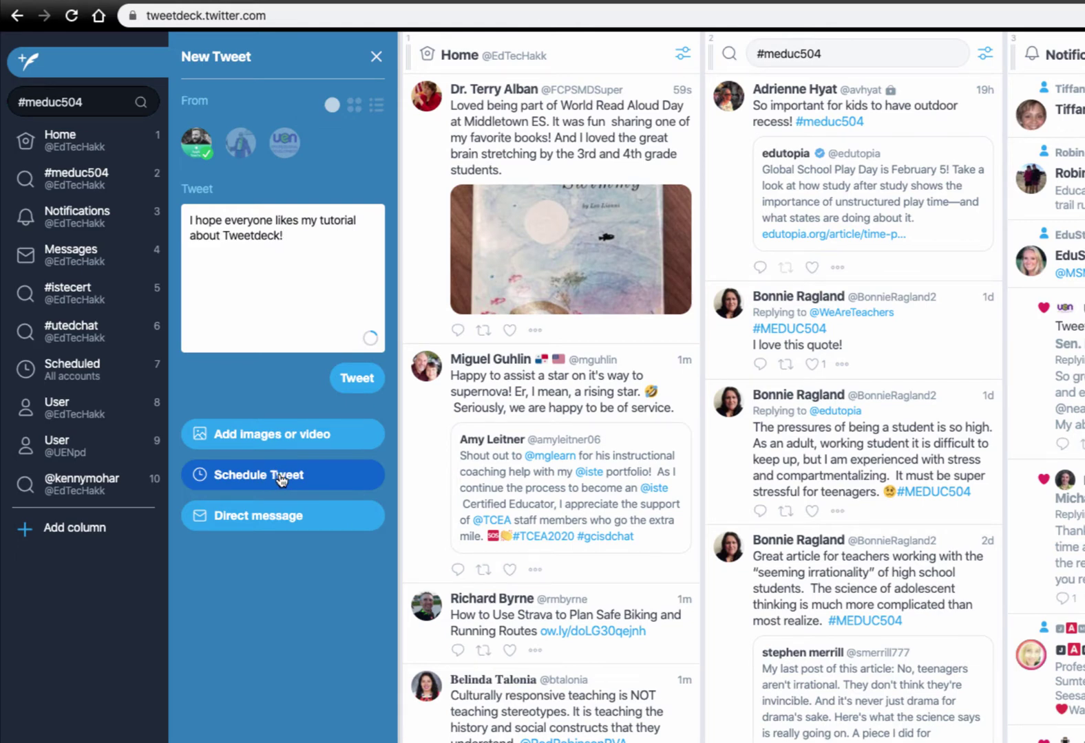
click(281, 477)
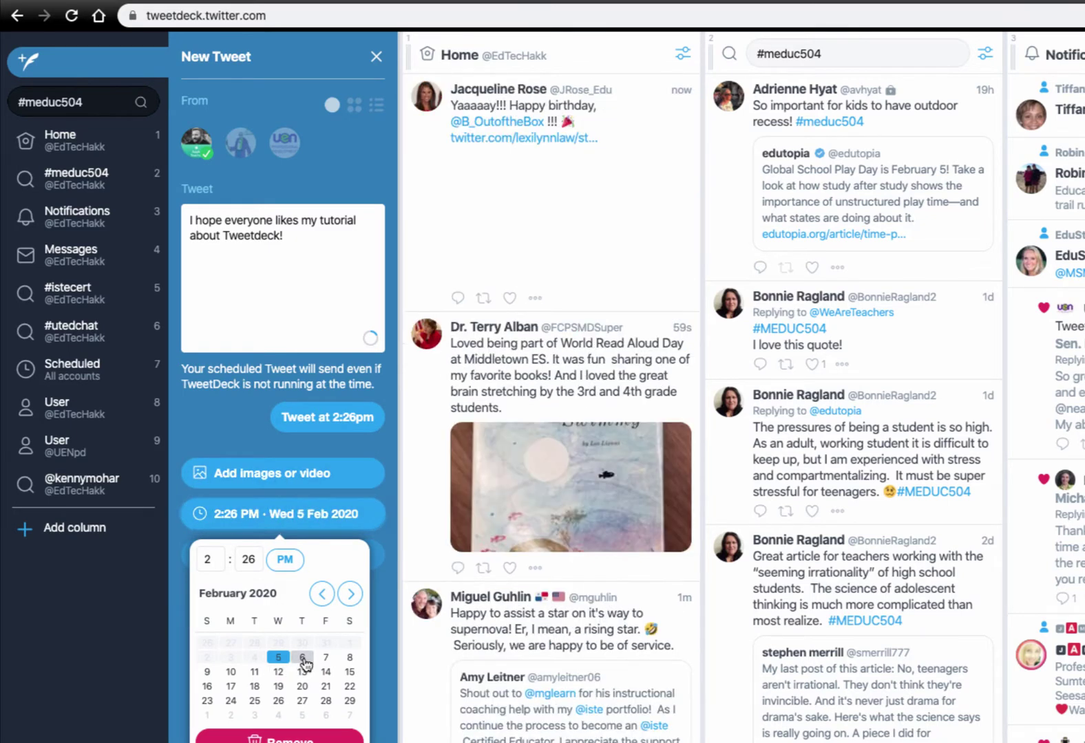
Pick Thu 6 Feb 2020, set the time to 9:00 AM, and confirm the scheduled tweet
click(303, 658)
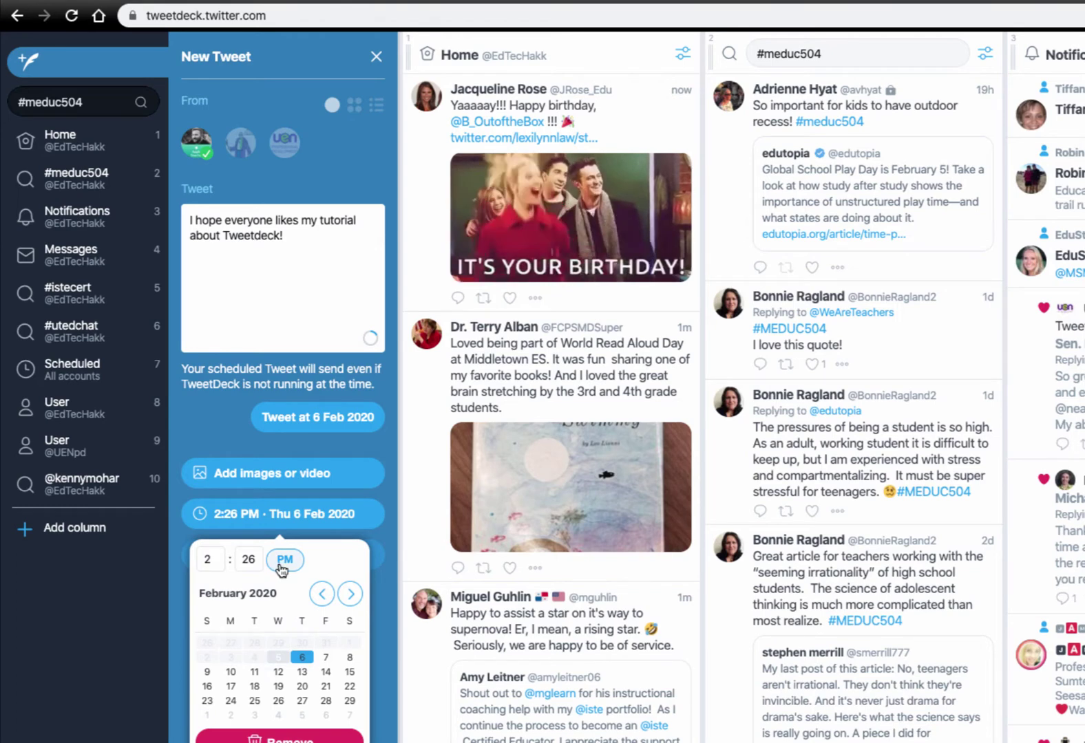
click(255, 556)
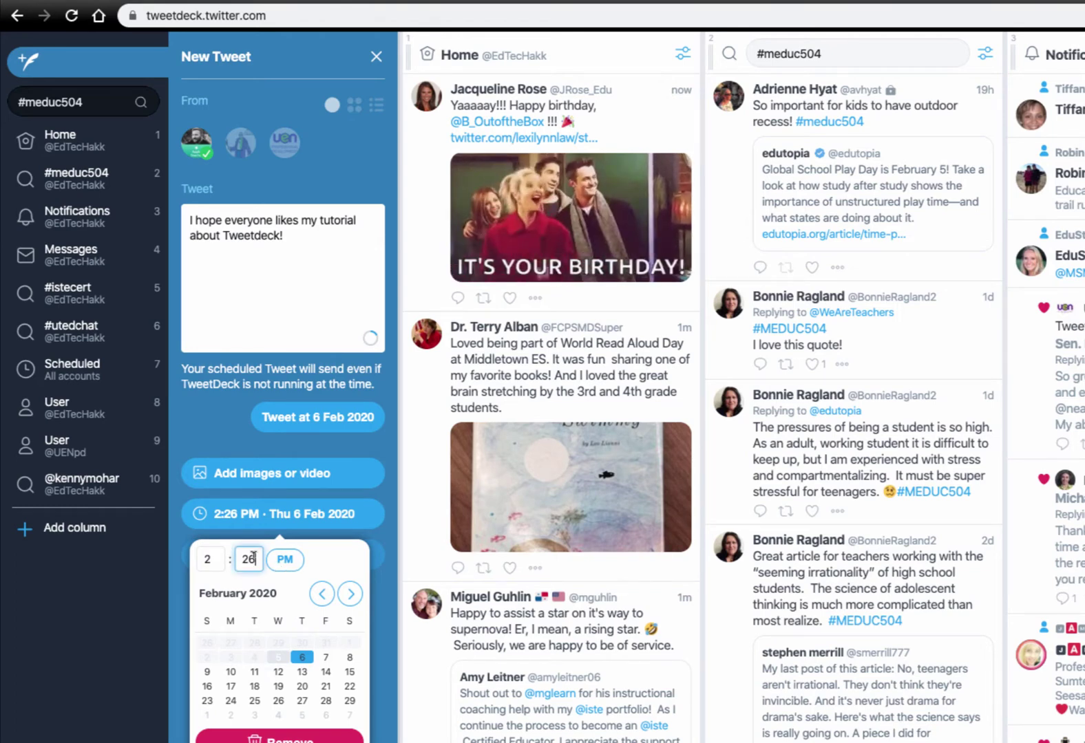
click(212, 559)
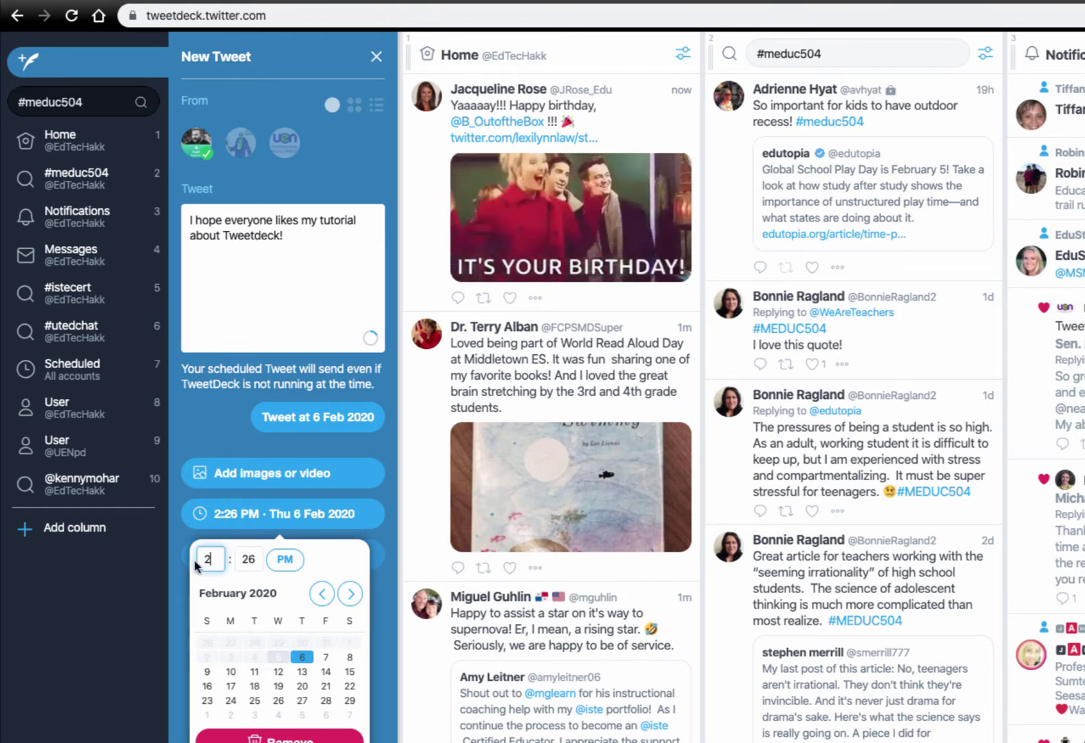
text(9)
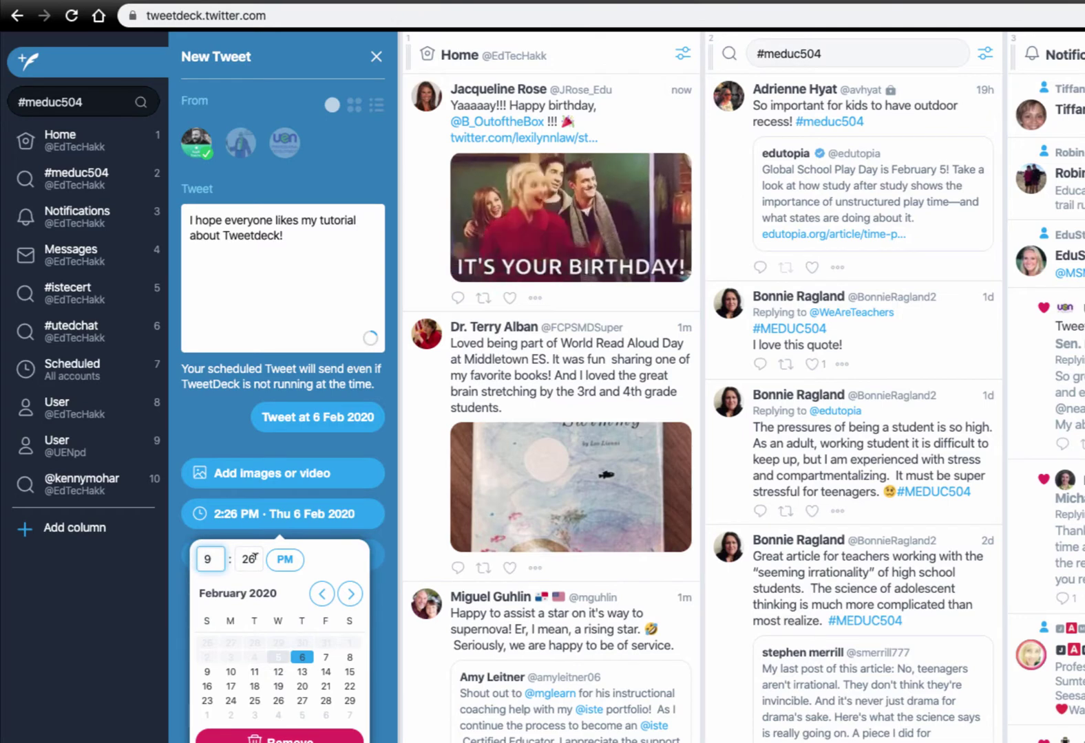
click(253, 558)
key(BackSpace)
key(BackSpace)
text(00)
click(285, 559)
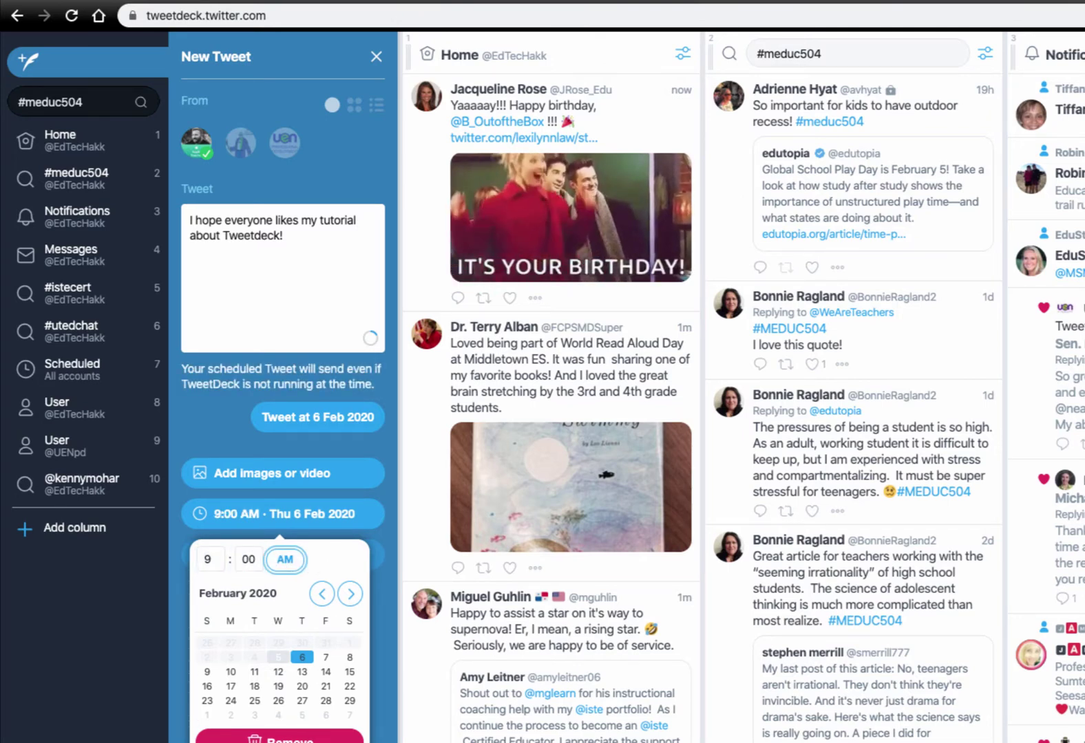
key(Escape)
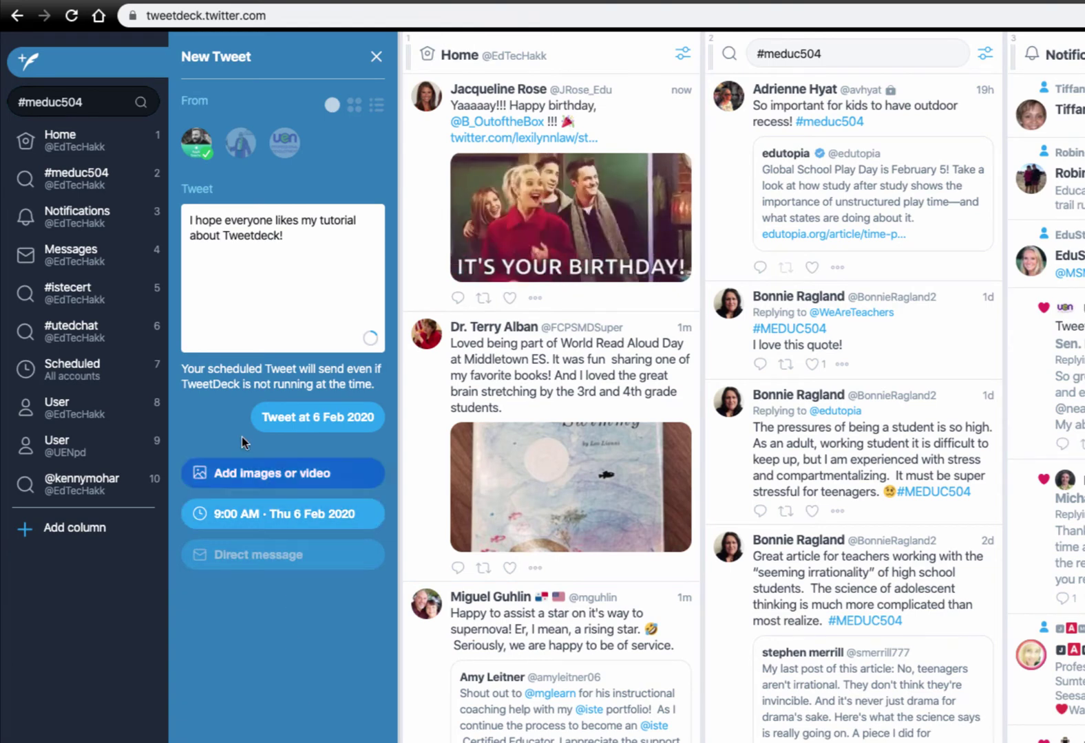
click(333, 425)
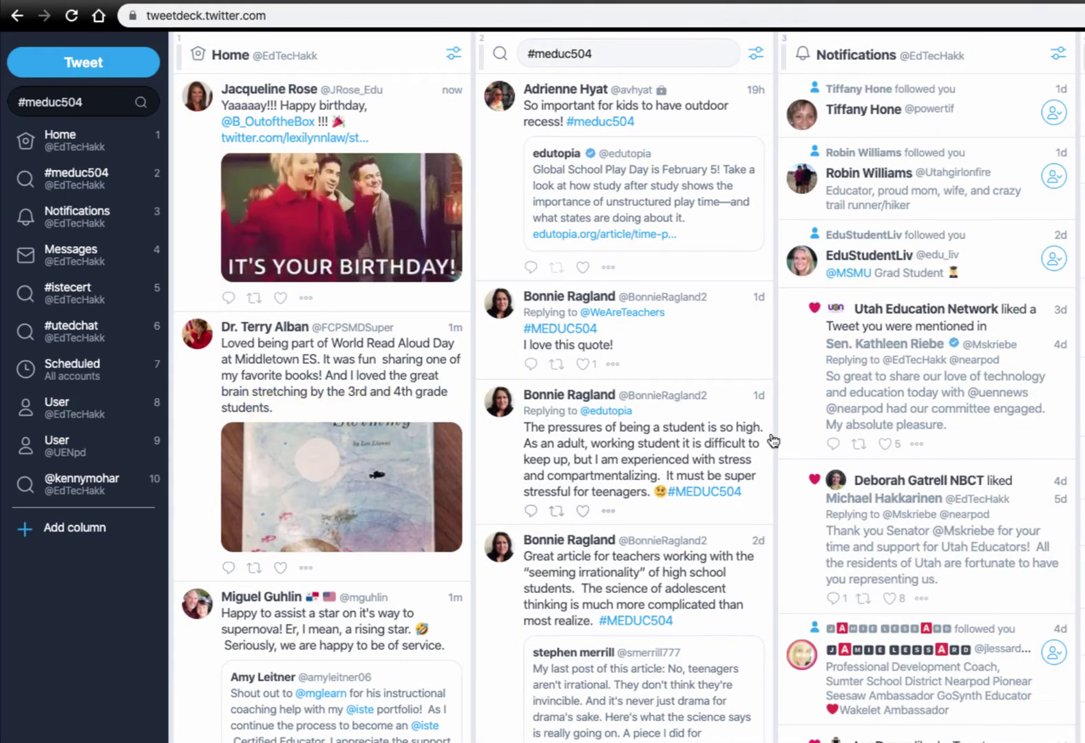
scroll(773, 440, right, 10)
scroll(665, 174, right, 11)
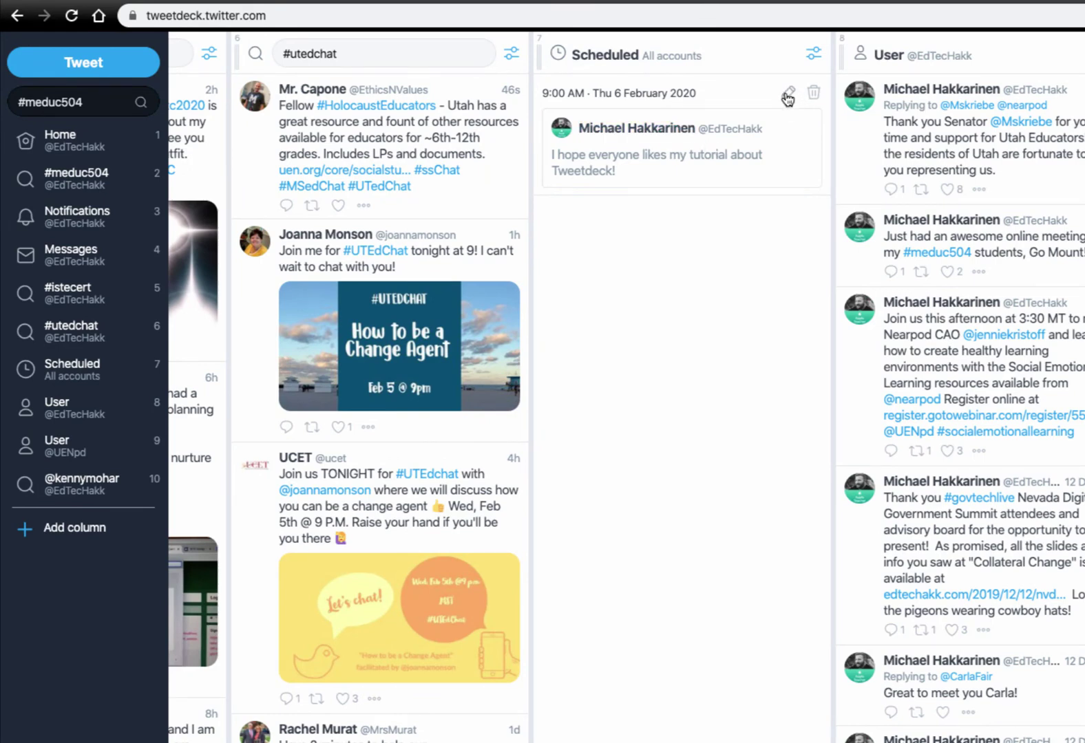
click(787, 93)
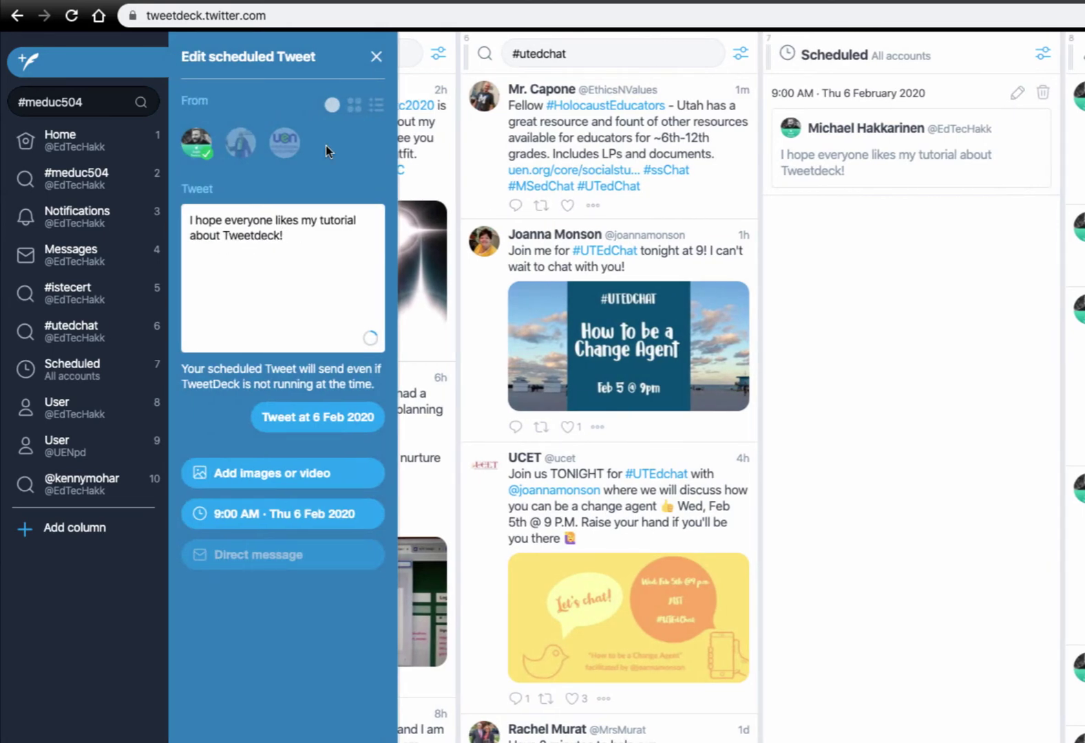
click(375, 58)
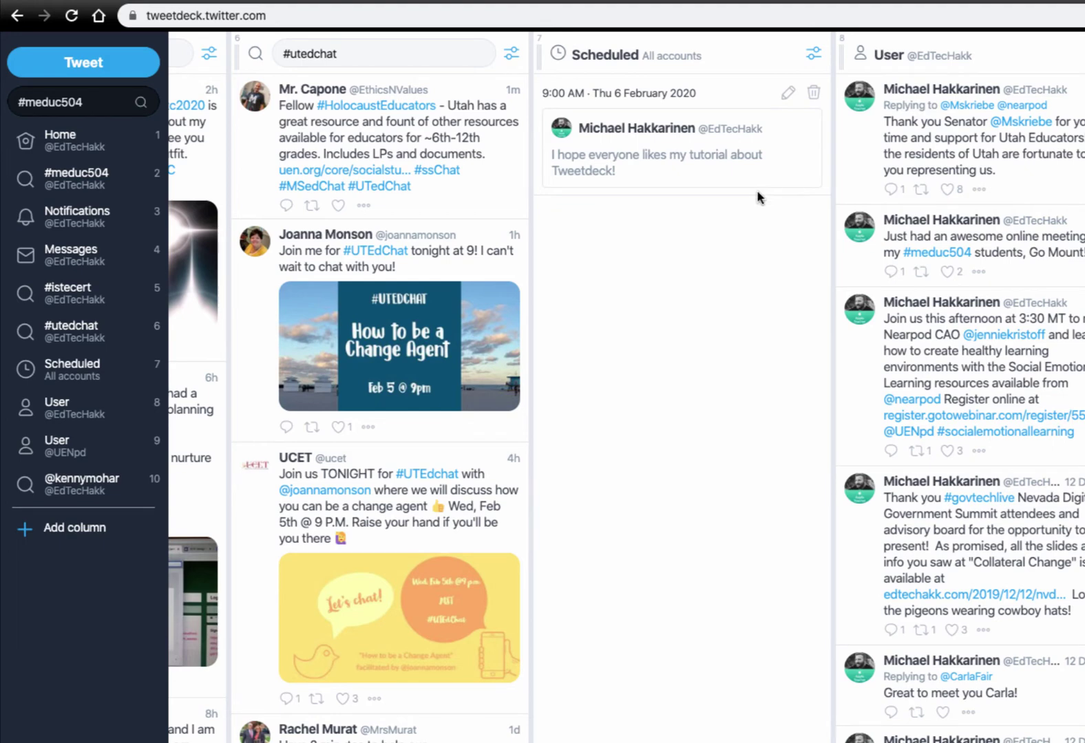
scroll(758, 276, left, 5)
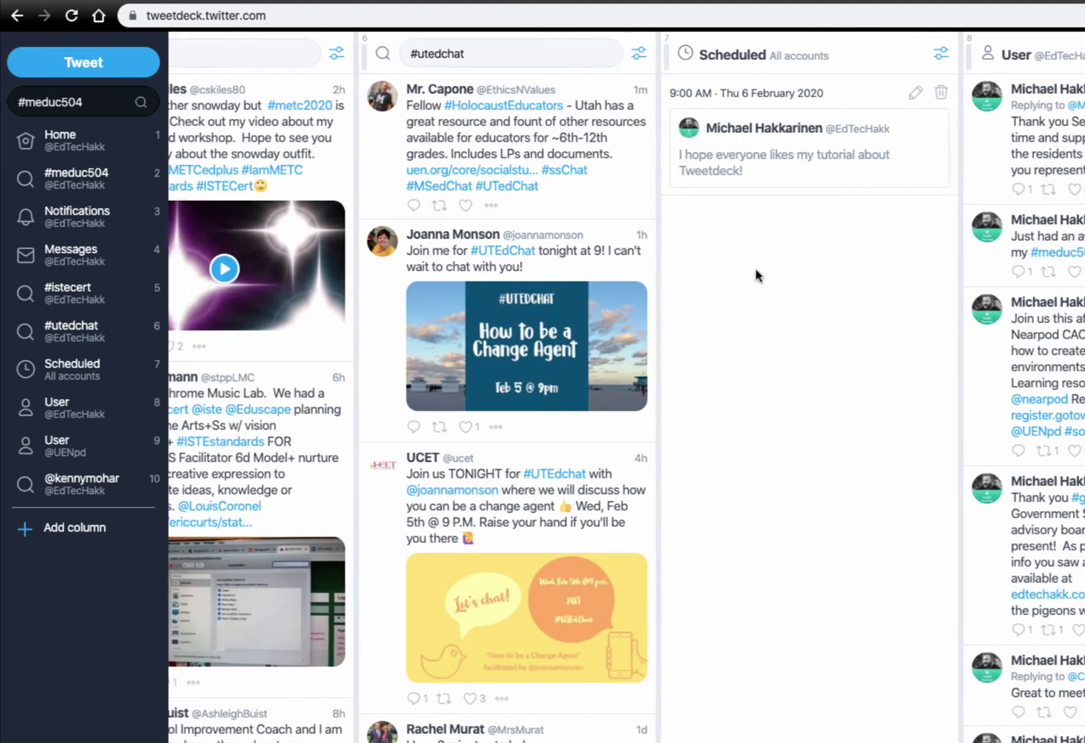
scroll(758, 276, left, 6)
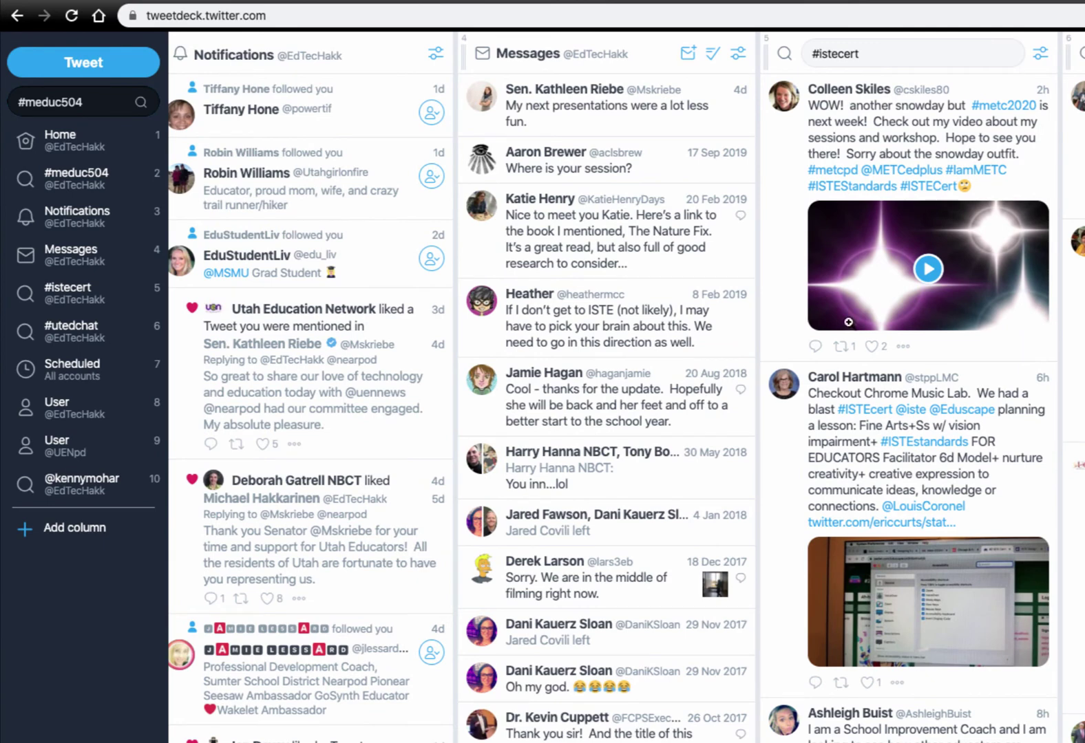
scroll(935, 517, left, 4)
scroll(935, 516, left, 4)
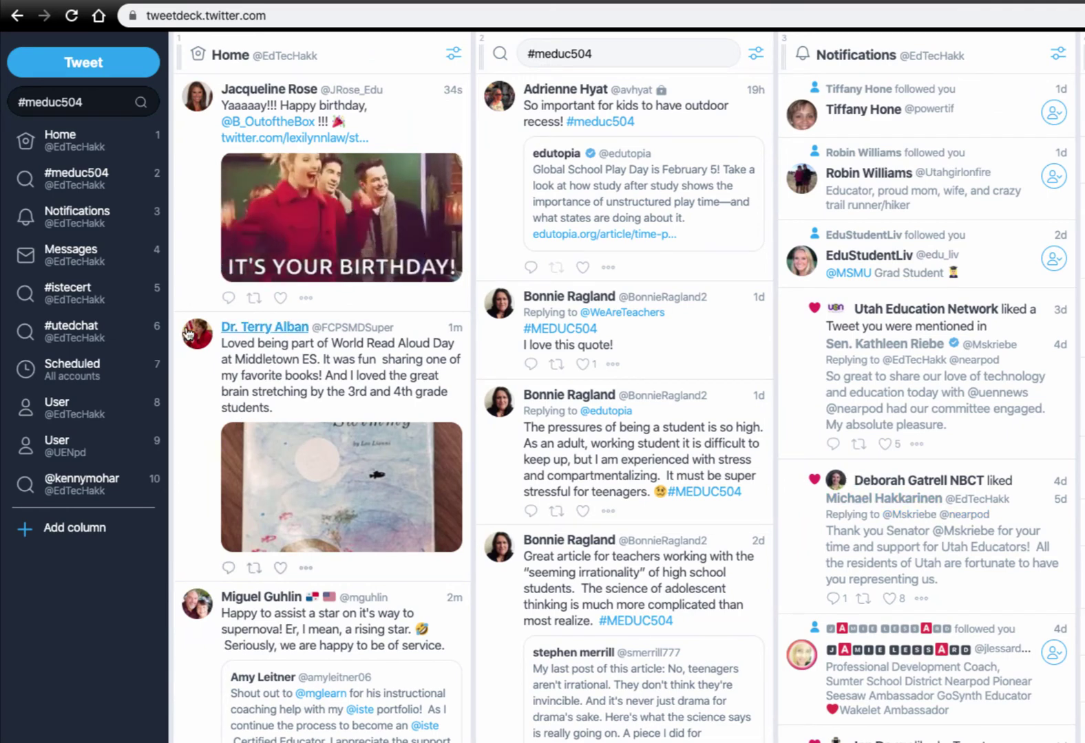
Open the World Read Aloud Day tweet author's profile card, then their full Twitter profile
click(259, 330)
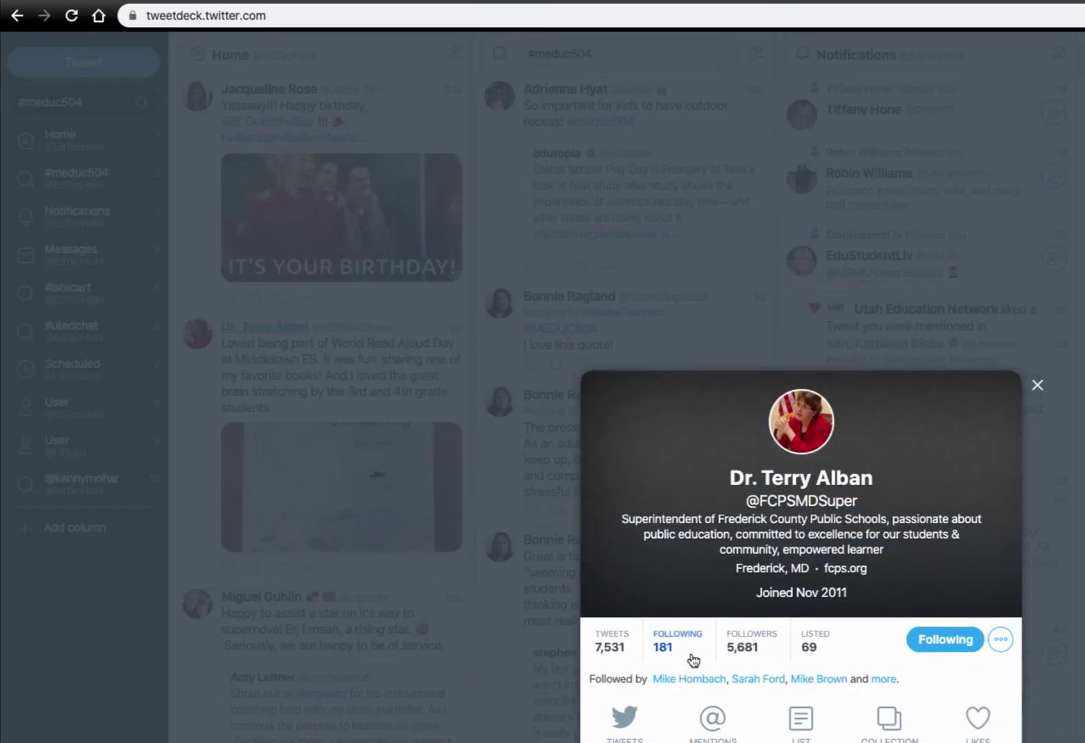
click(799, 506)
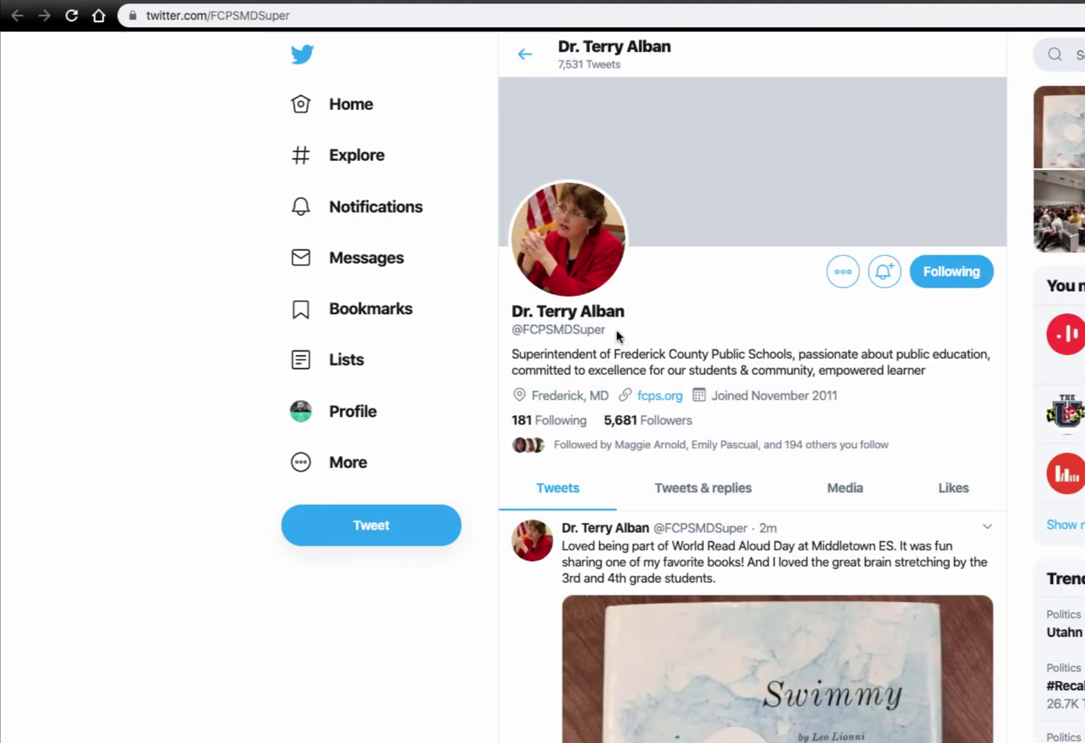
drag(607, 330, 513, 331)
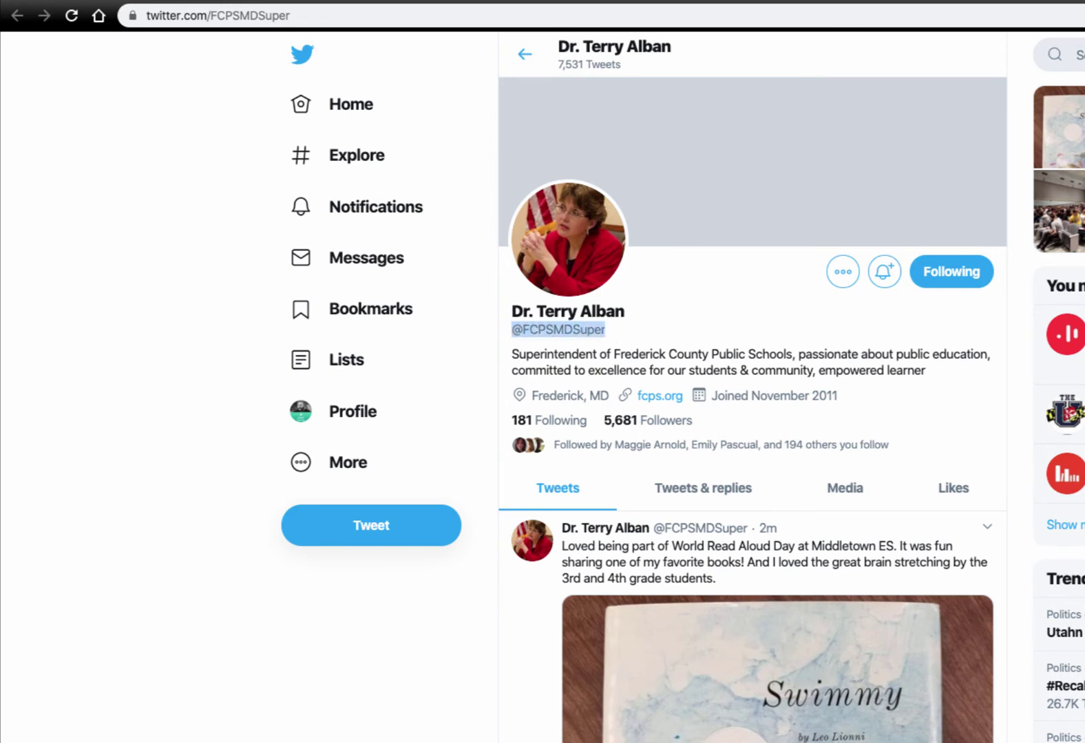
key(ctrl+w)
click(1037, 386)
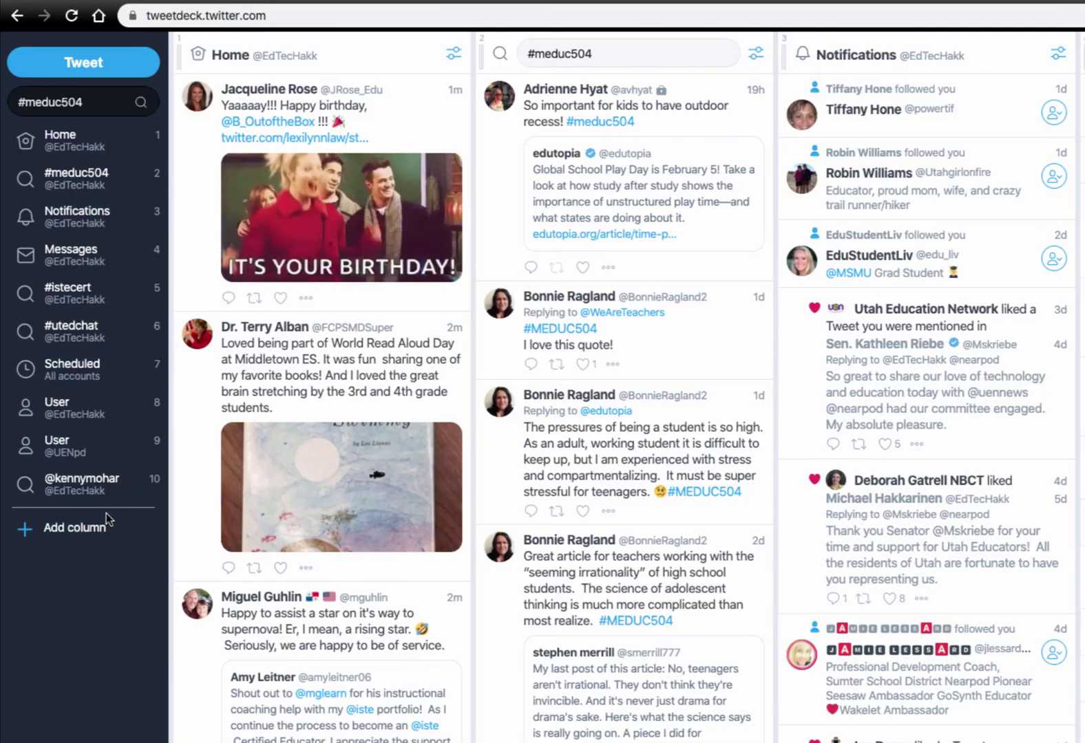
Add a User column for the Frederick County schools superintendent's Twitter account, found by searching its handle
click(88, 531)
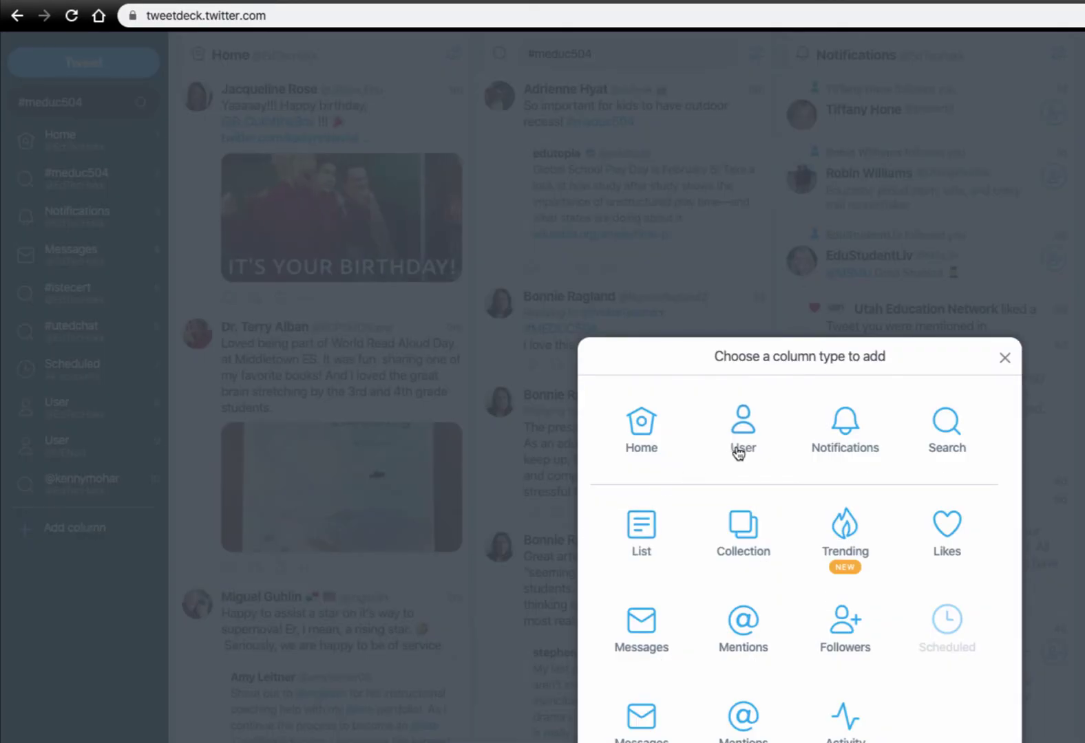
click(740, 449)
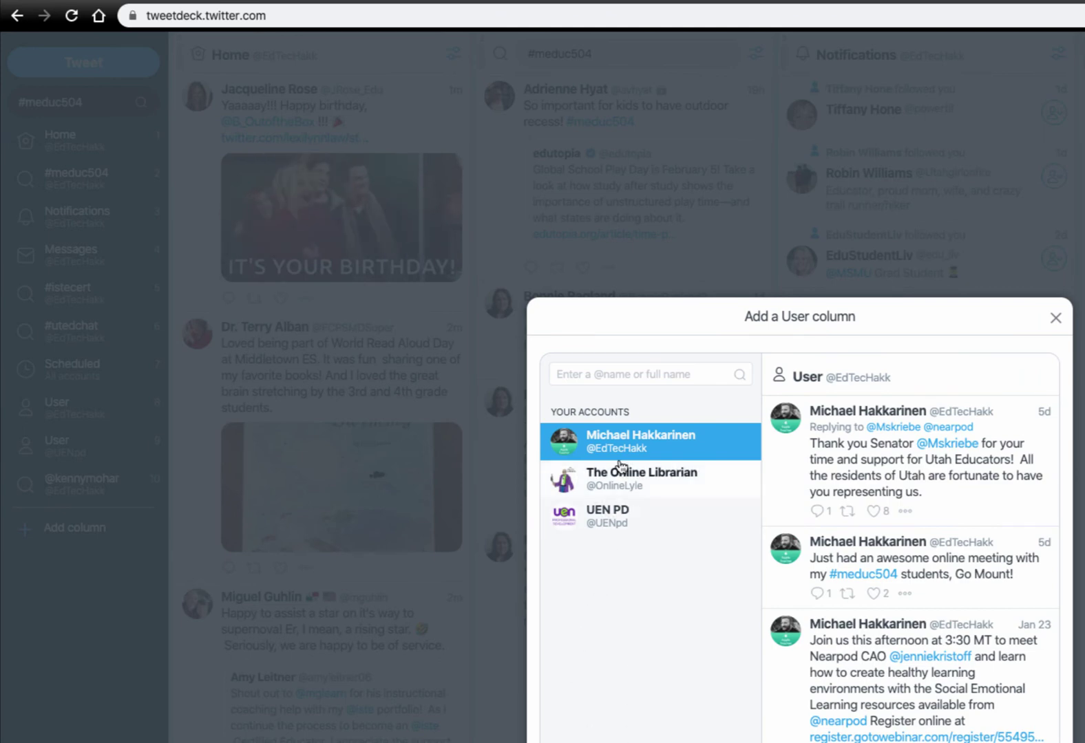
click(611, 375)
text(@FCPSMDSuper)
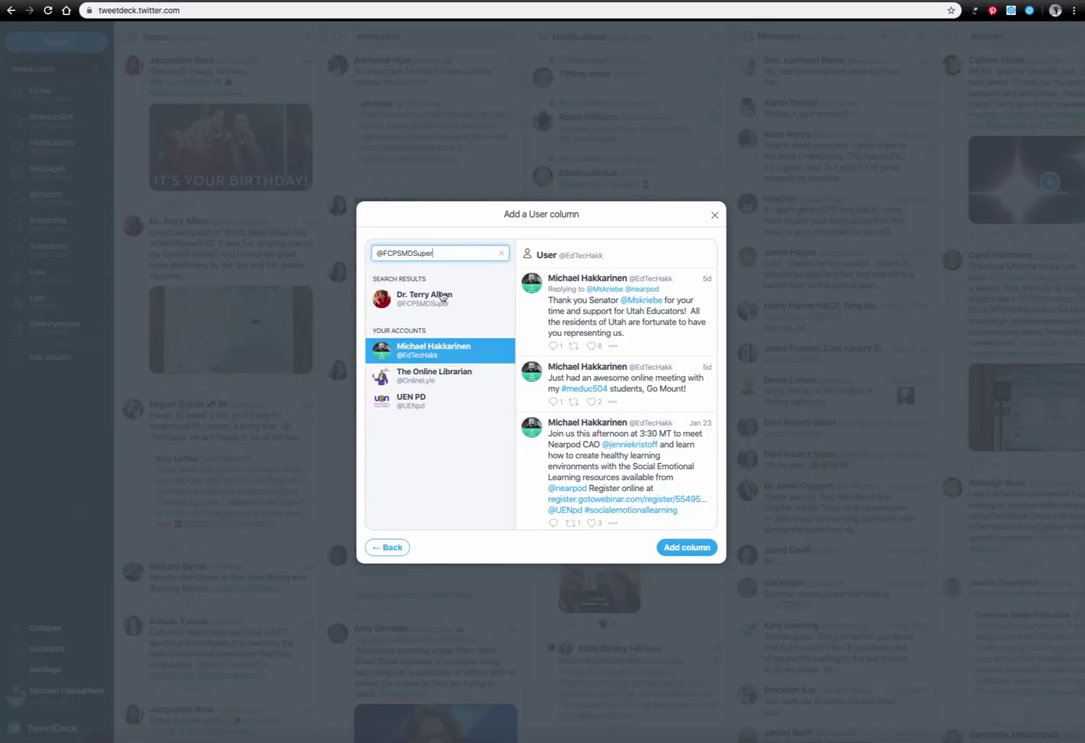
click(412, 302)
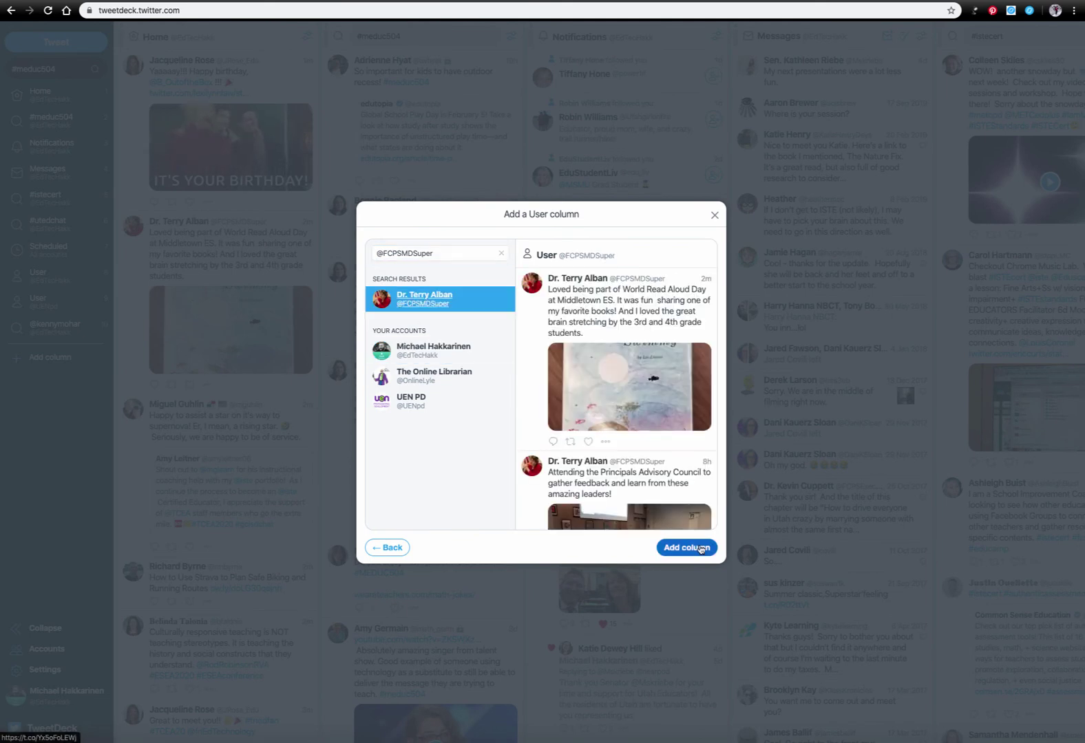
click(696, 548)
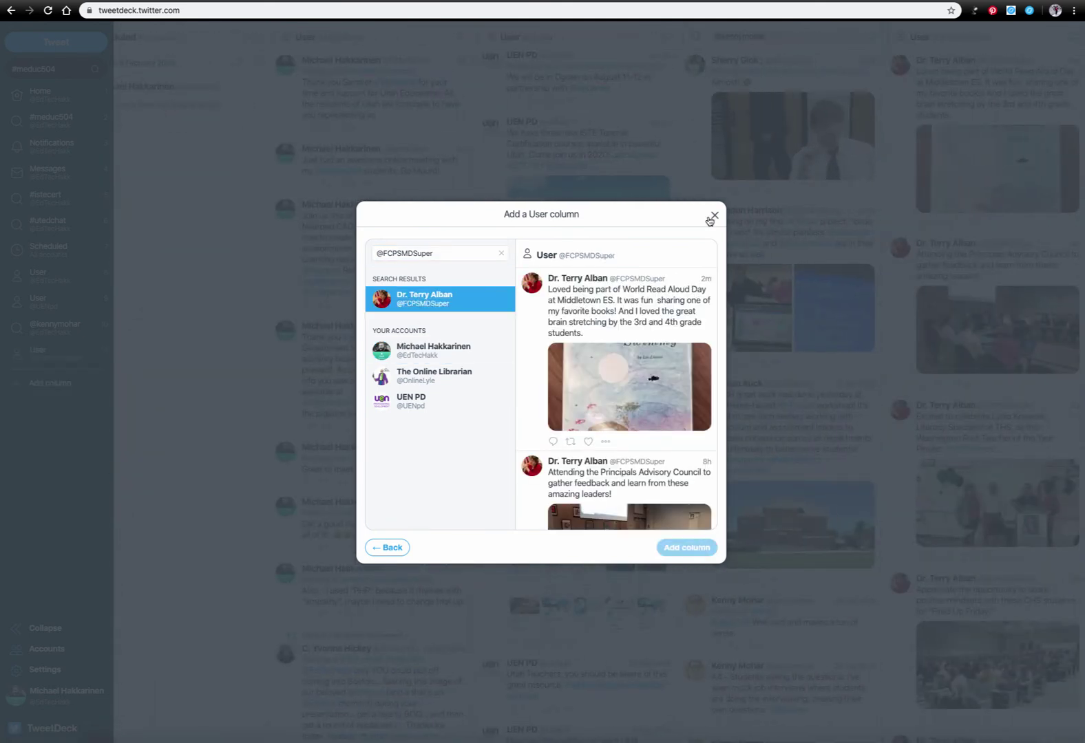
click(712, 217)
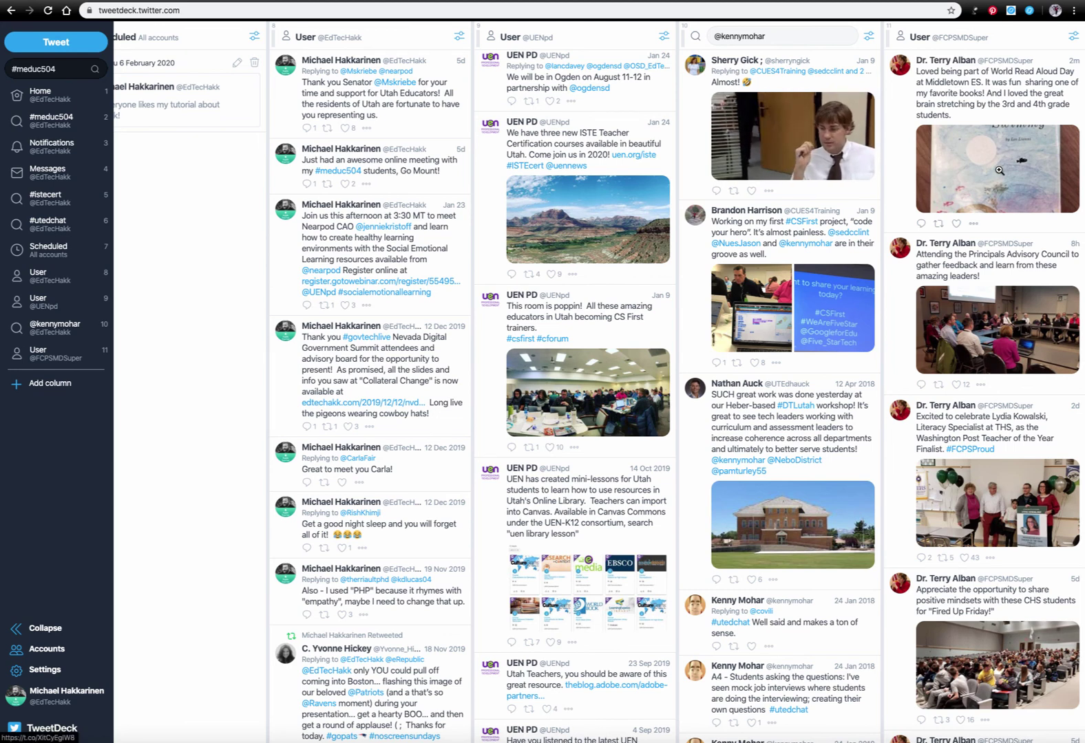